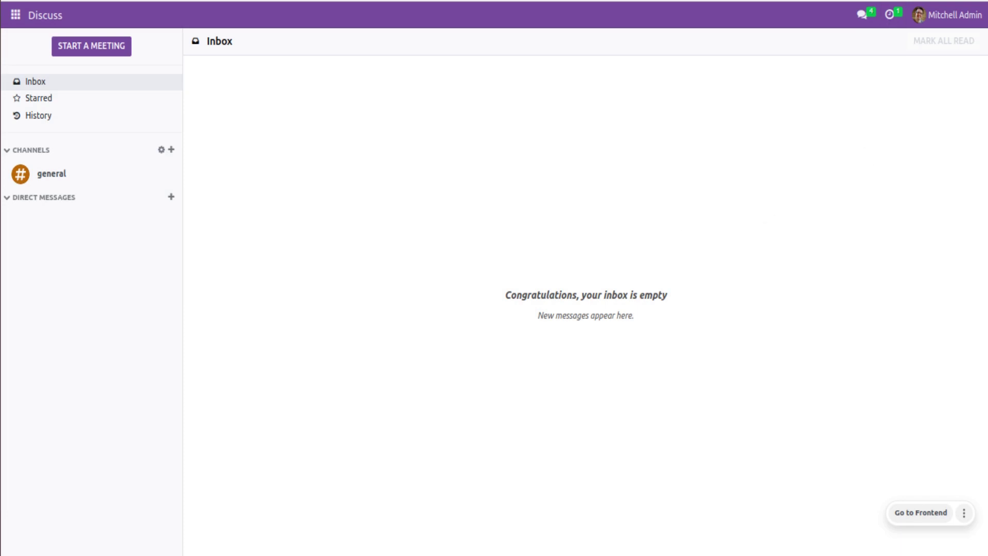
- Activate the developer mode from the Developer Tools section of the general settings
{"action": "left_click", "coordinate": [18, 14]}
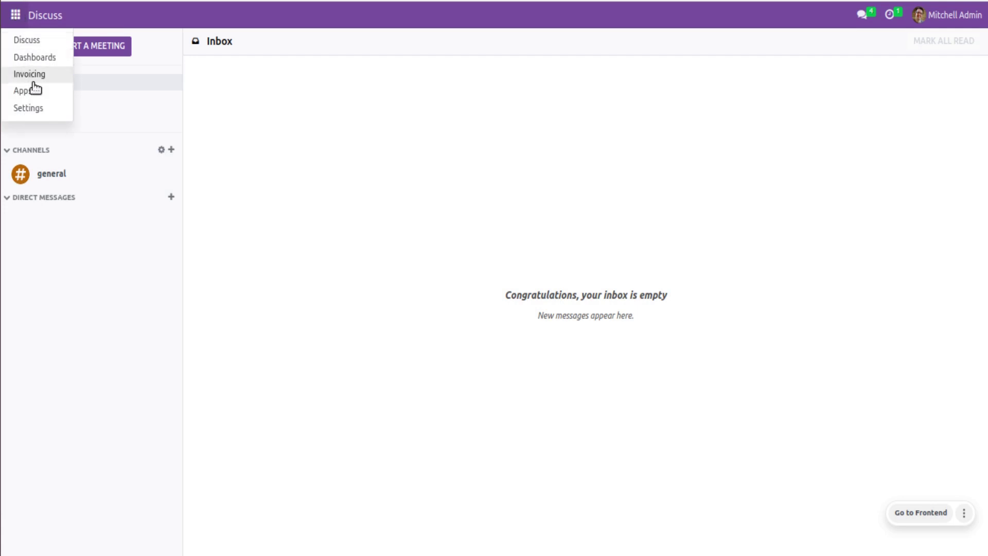
{"action": "left_click", "coordinate": [43, 115]}
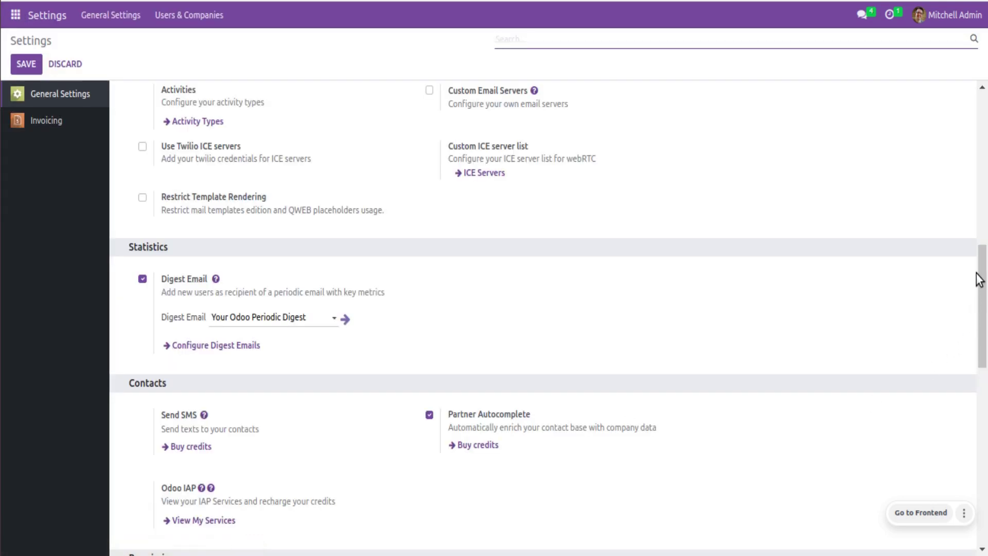
{"action": "left_click_drag", "start_coordinate": [985, 286], "coordinate": [985, 481]}
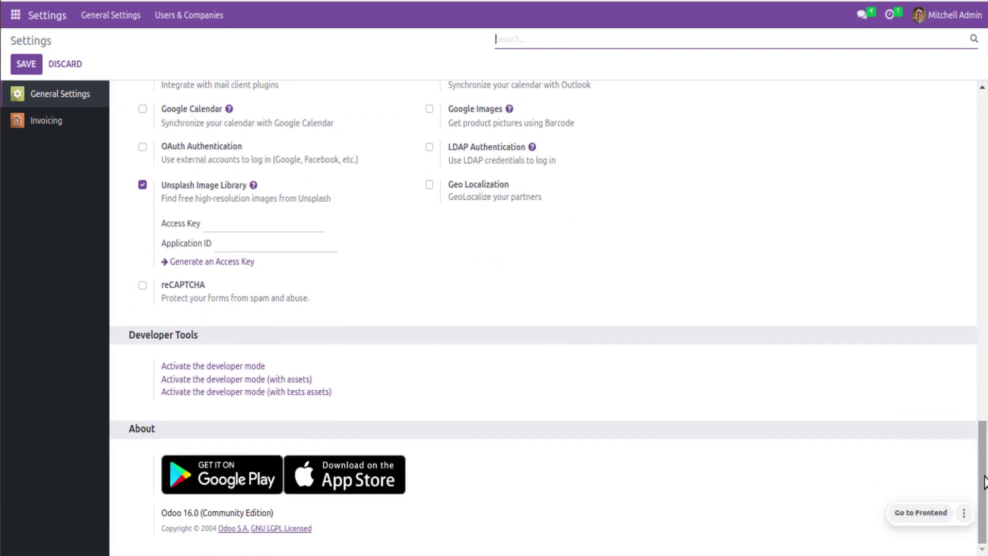
{"action": "left_click", "coordinate": [191, 370]}
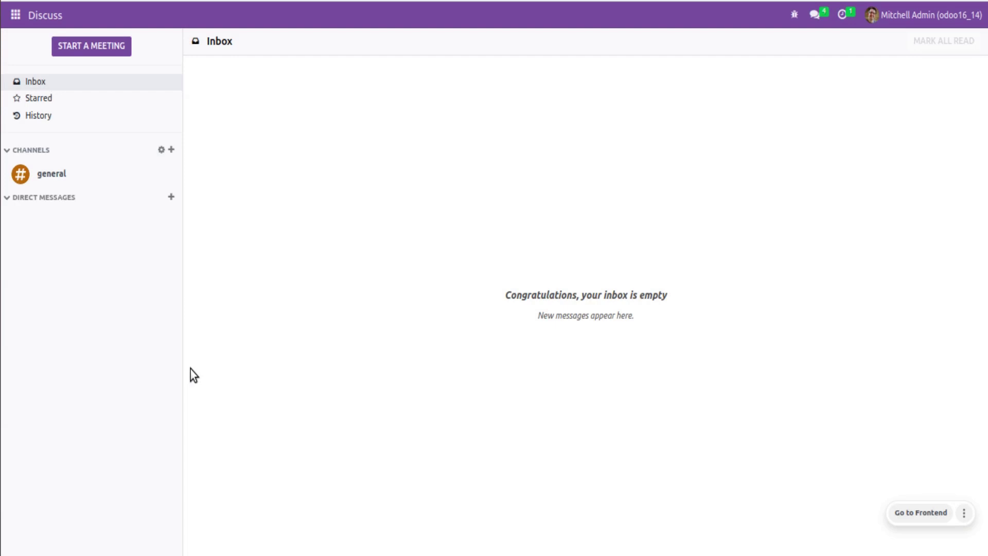
- Look up the module information of the installed Invoicing app in the apps list
{"action": "left_click", "coordinate": [23, 17]}
{"action": "left_click", "coordinate": [30, 91]}
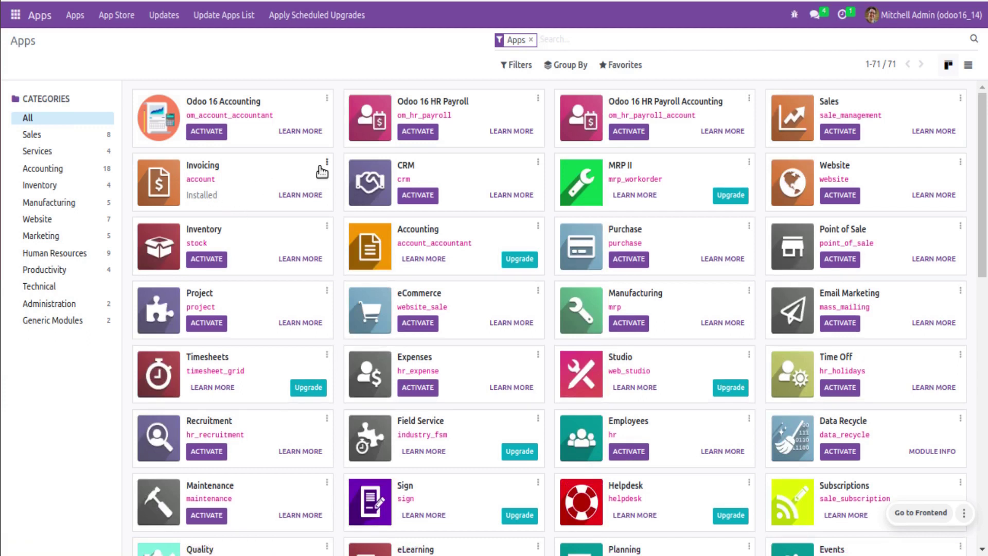
{"action": "left_click", "coordinate": [327, 162]}
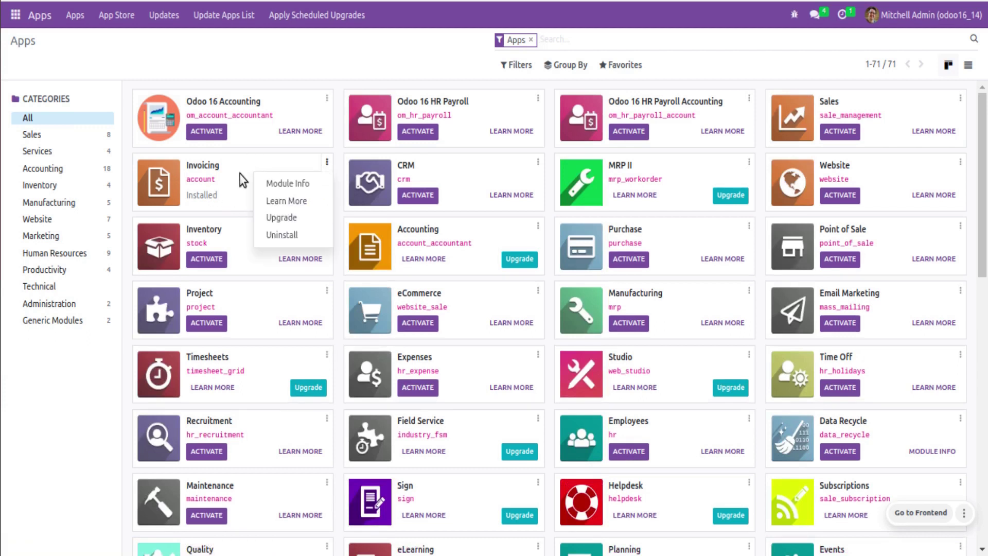
{"action": "left_click", "coordinate": [277, 186]}
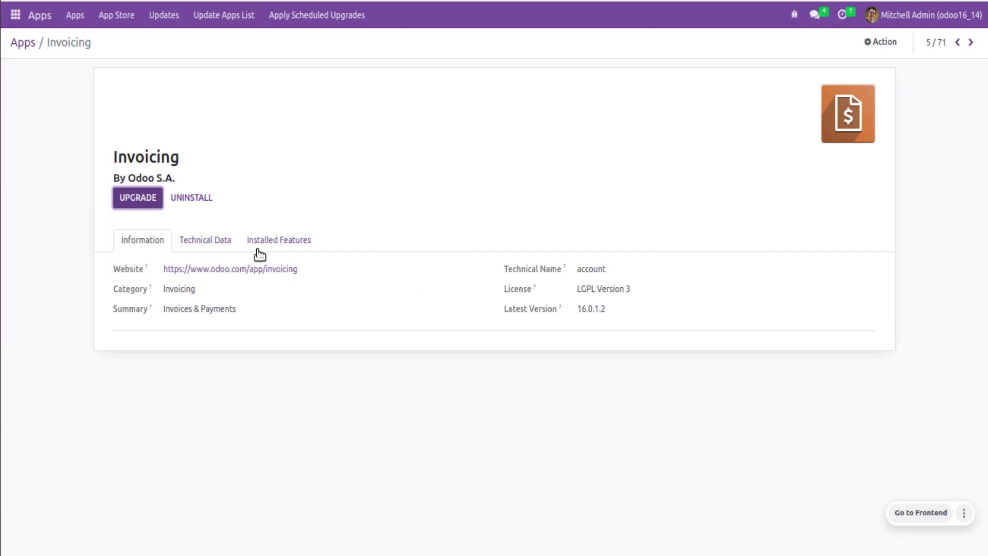
{"action": "left_click", "coordinate": [139, 199]}
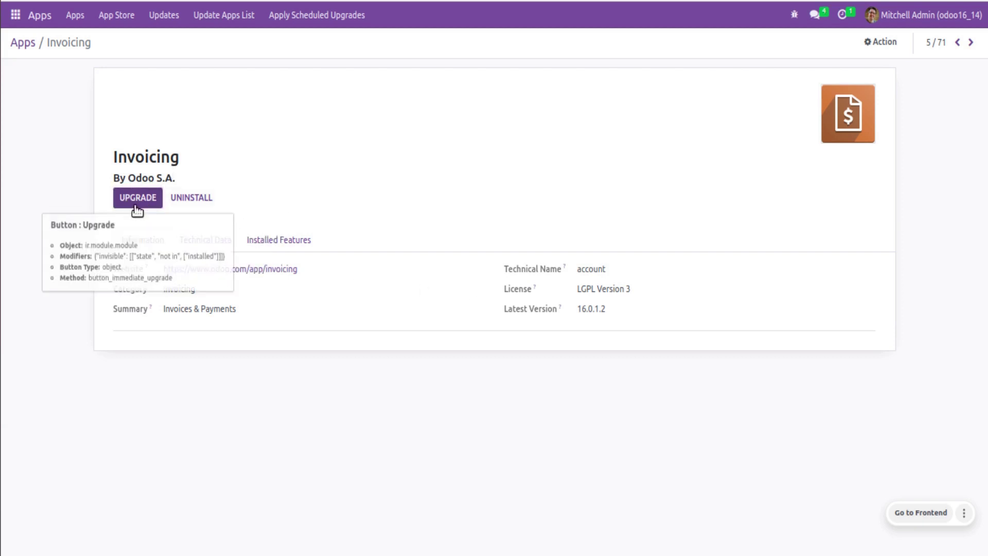
- Open Invoicing, examine which Customers, Vendors, Reporting and Configuration entries it offers, and reload the page
{"action": "left_click", "coordinate": [16, 14]}
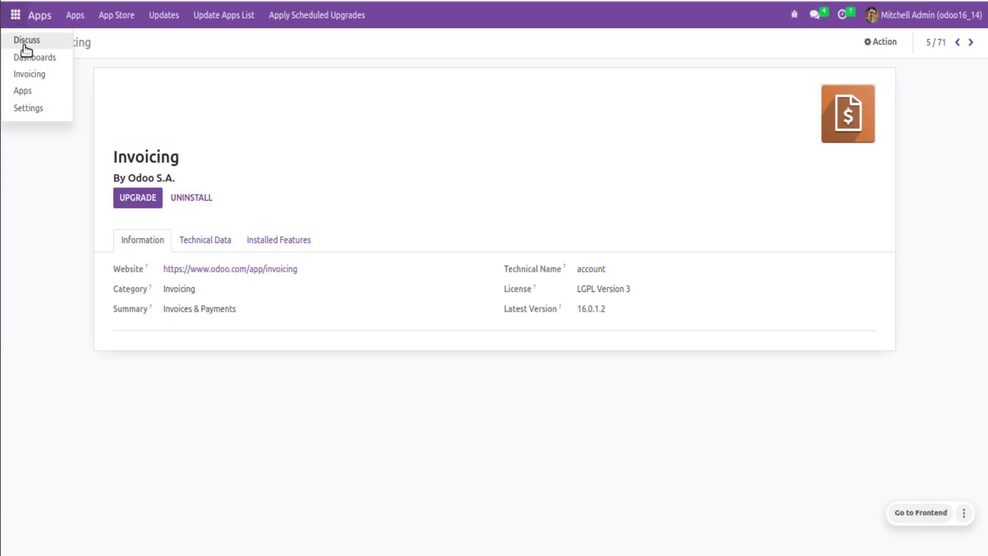
{"action": "left_click", "coordinate": [29, 77]}
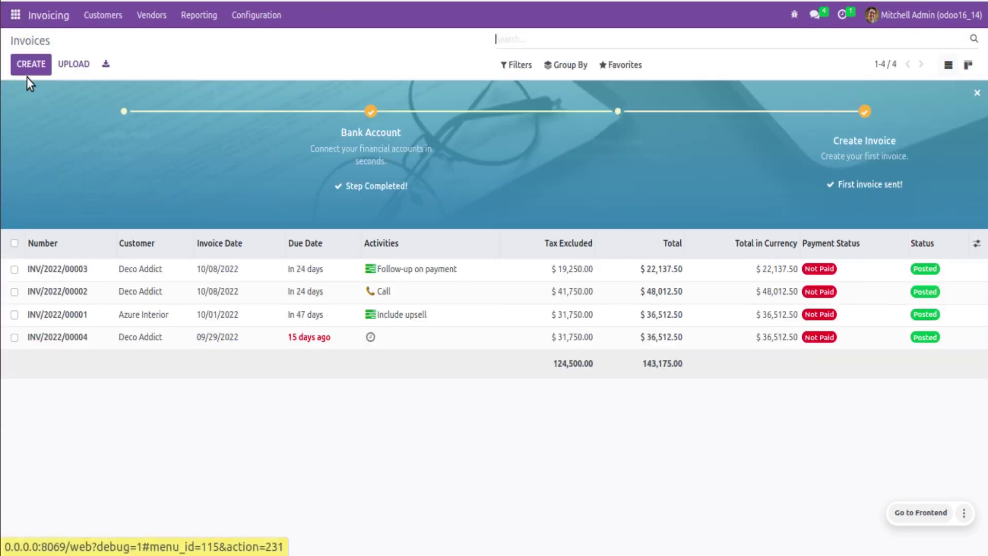
{"action": "left_click", "coordinate": [111, 19]}
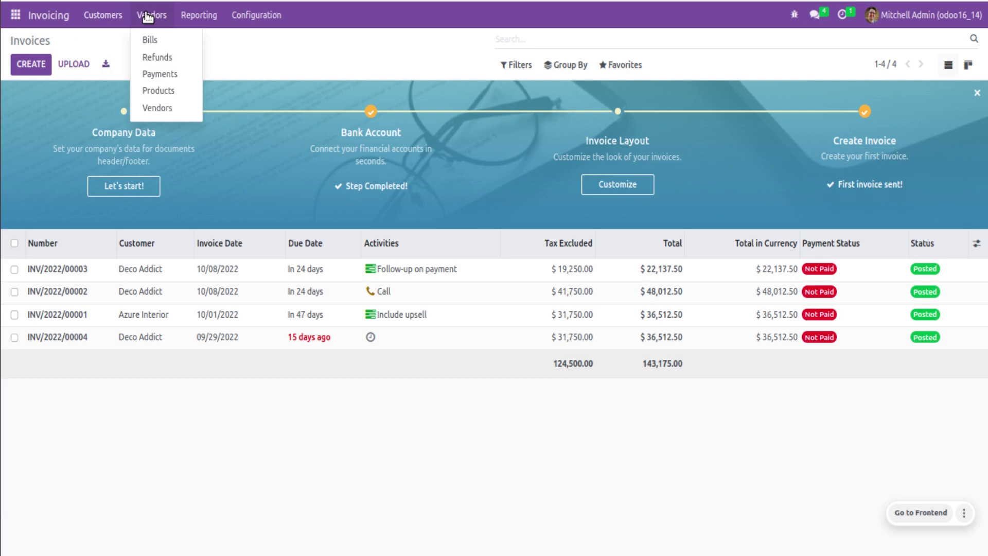
{"action": "mouse_move", "coordinate": [242, 21]}
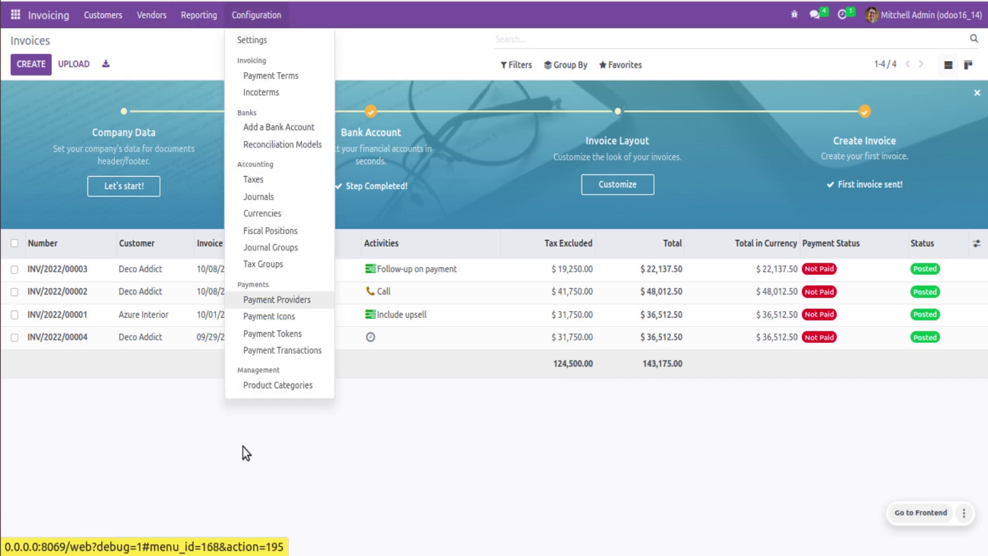
{"action": "mouse_move", "coordinate": [198, 21]}
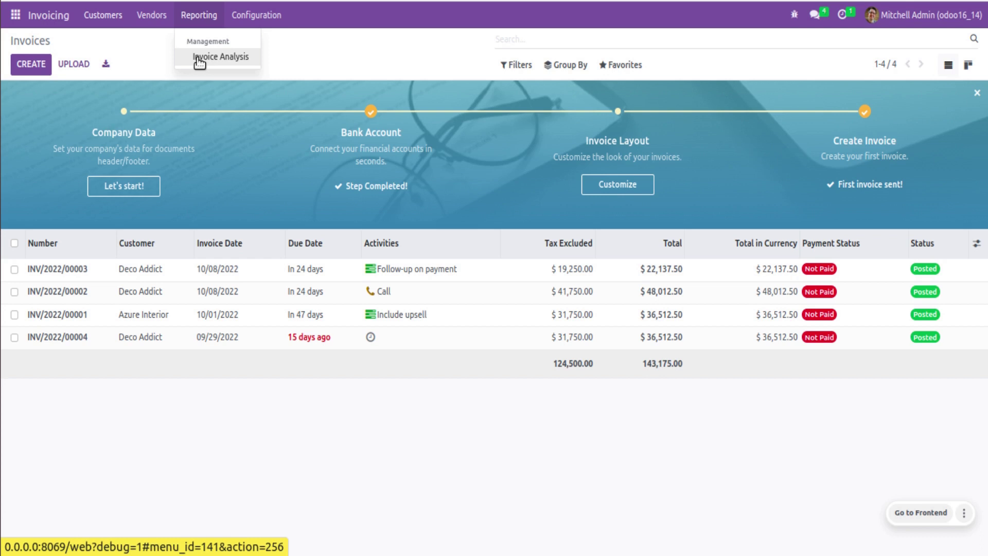
{"action": "right_click", "coordinate": [103, 1]}
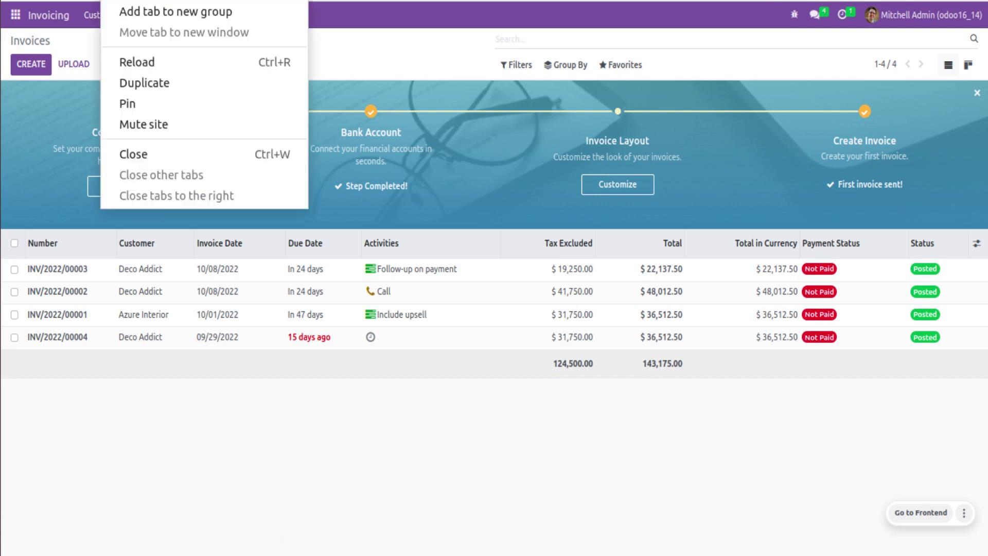
{"action": "left_click", "coordinate": [165, 61]}
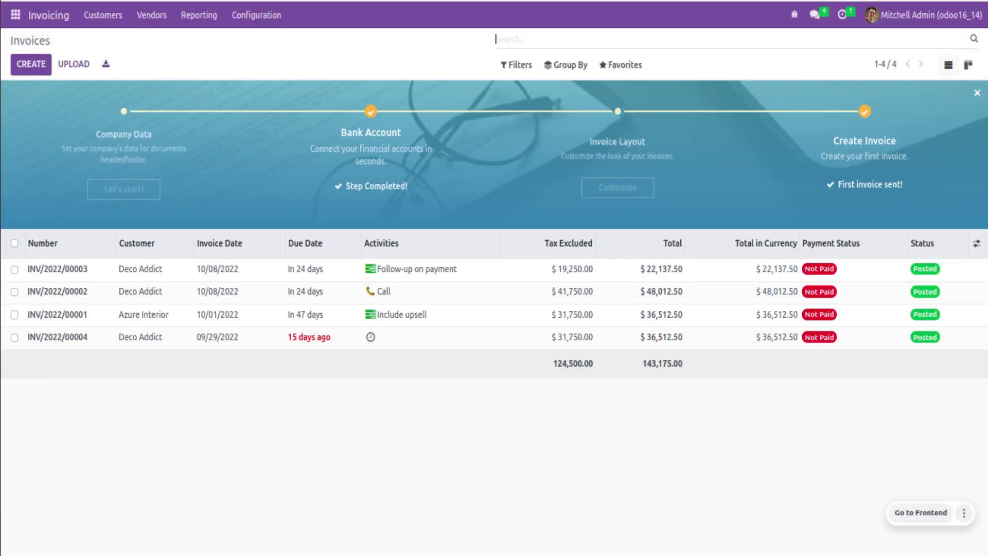
{"action": "left_click", "coordinate": [152, 14]}
{"action": "left_click", "coordinate": [198, 15]}
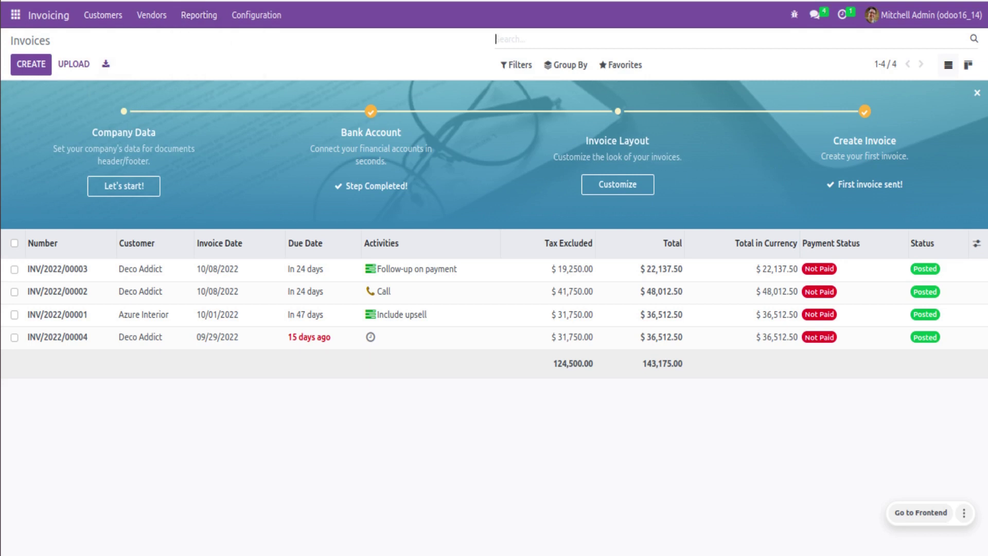
- Open the list of user groups in the Settings app
{"action": "left_click", "coordinate": [15, 14]}
{"action": "left_click", "coordinate": [26, 107]}
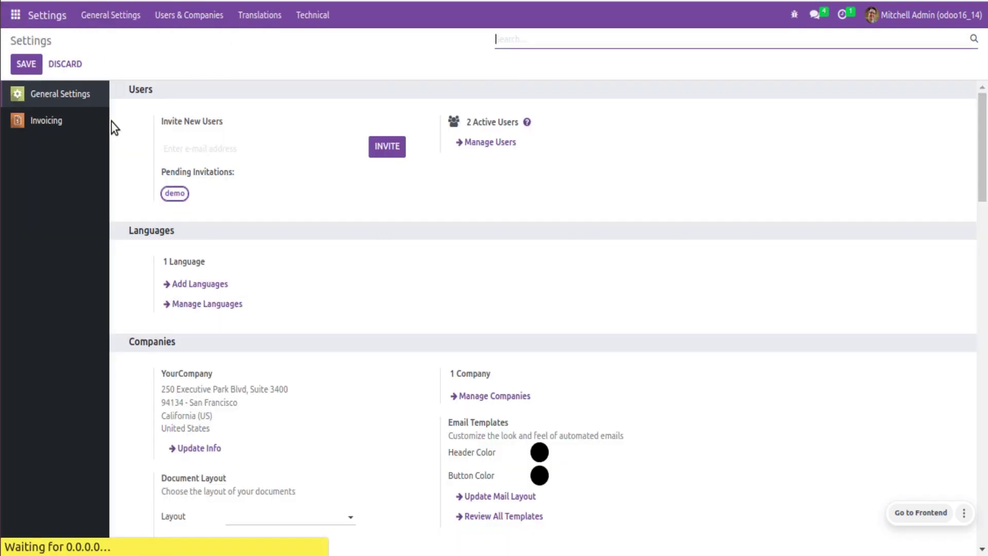
{"action": "scroll", "coordinate": [270, 356], "scroll_direction": "down", "scroll_amount": 5}
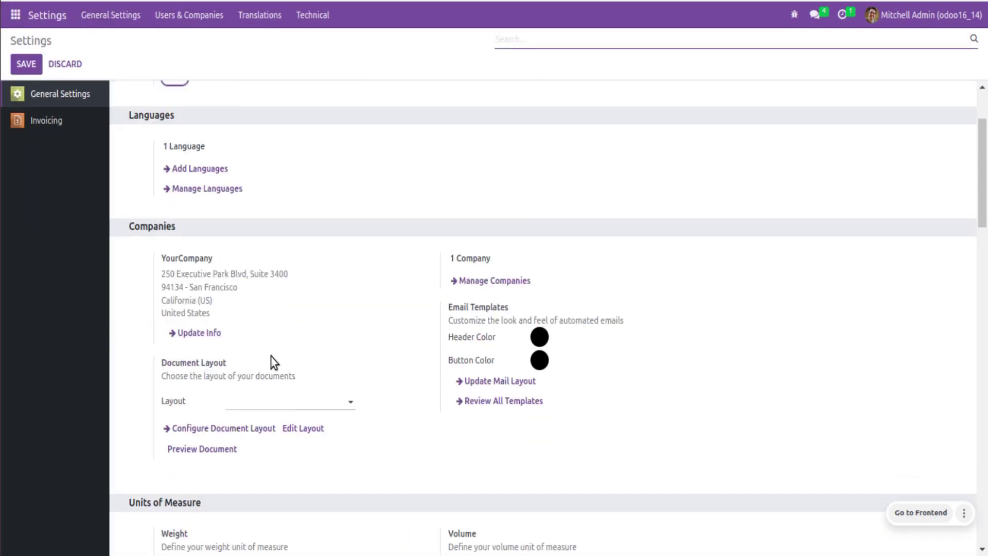
{"action": "scroll", "coordinate": [252, 445], "scroll_direction": "down", "scroll_amount": 3}
{"action": "left_click", "coordinate": [182, 14]}
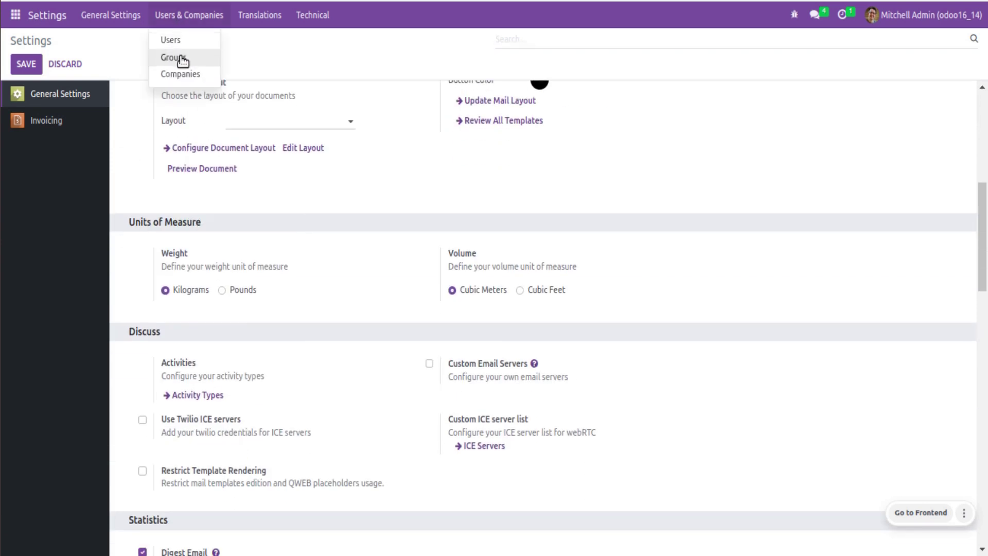
{"action": "left_click", "coordinate": [184, 60]}
{"action": "left_click", "coordinate": [182, 23]}
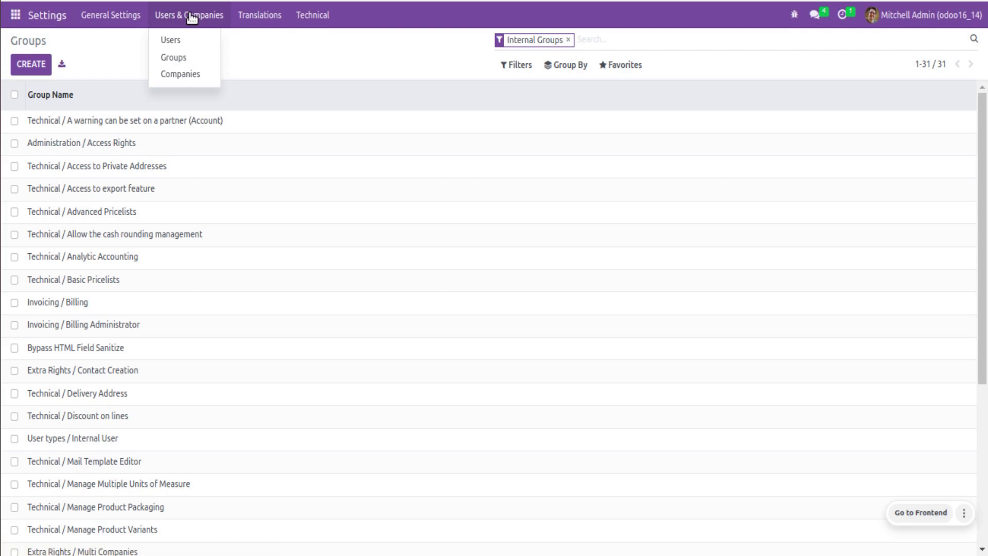
{"action": "left_click", "coordinate": [184, 61]}
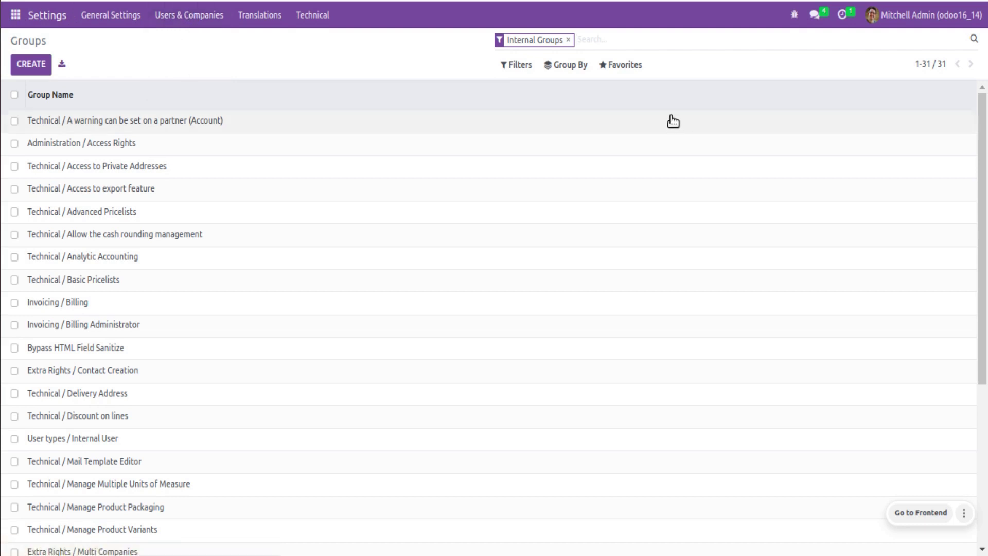
- Search the groups for "full accounting" and open the Technical / Show Full Accounting Features group
{"action": "type", "text": "full"}
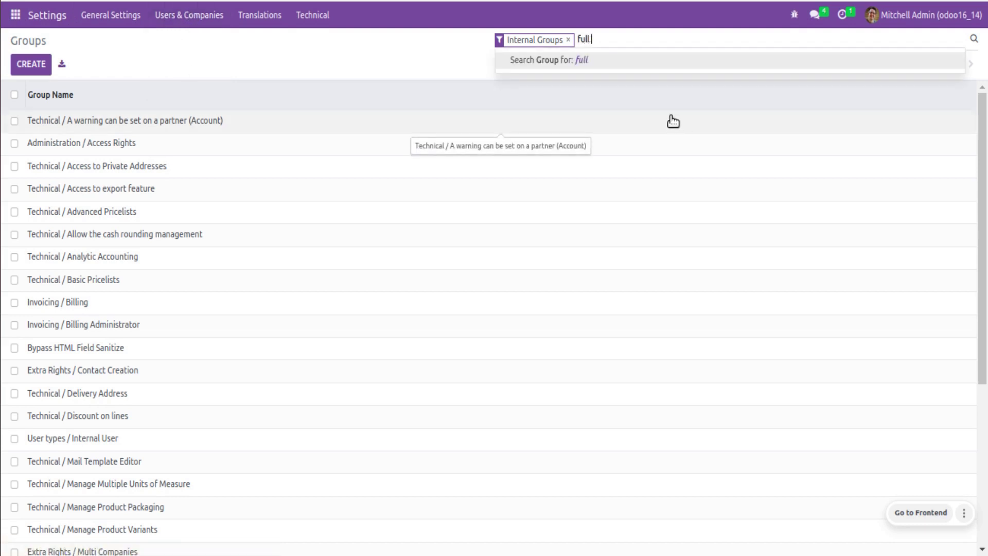
{"action": "type", "text": " accounting"}
{"action": "key", "text": "Return"}
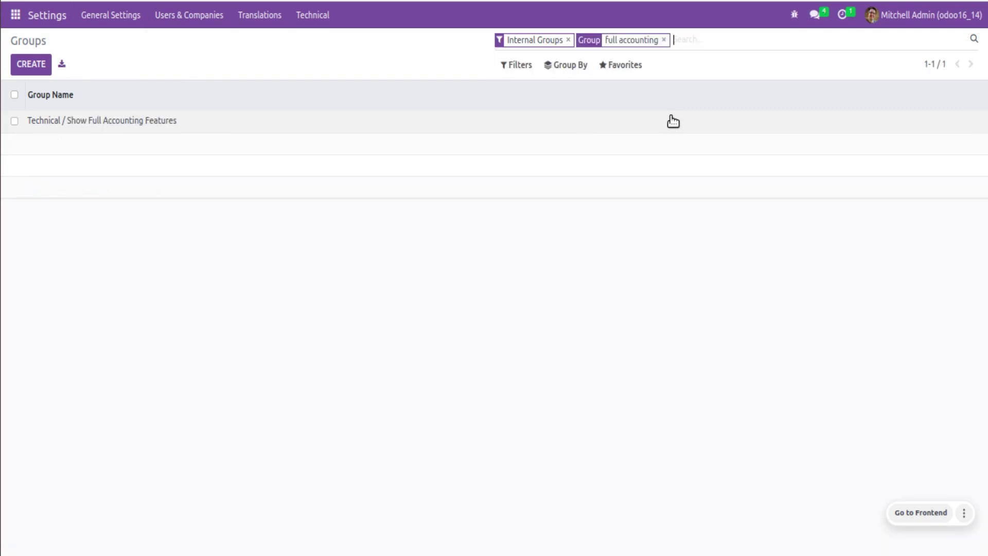
{"action": "left_click", "coordinate": [88, 126]}
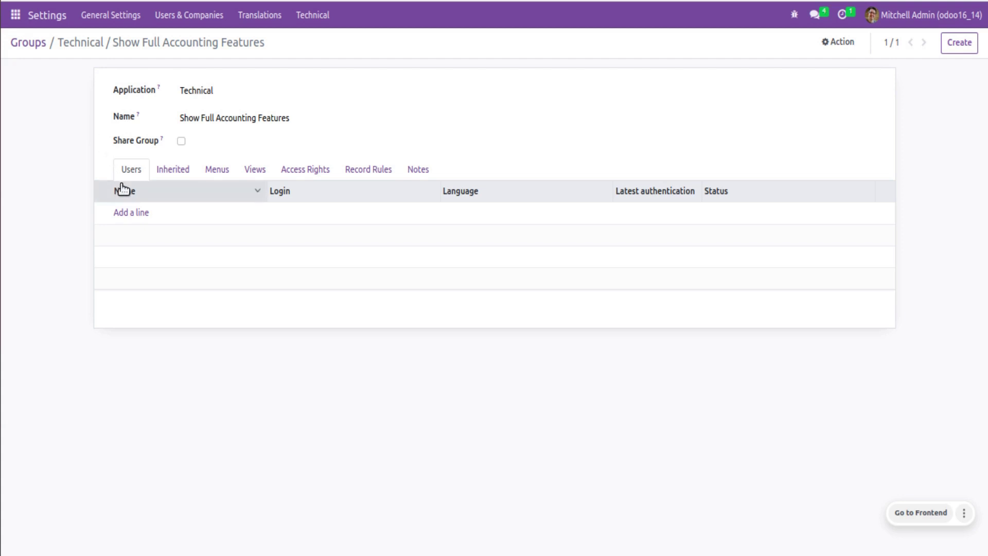
- Add all listed internal users to the Show Full Accounting Features group and reload the page
{"action": "left_click", "coordinate": [126, 217]}
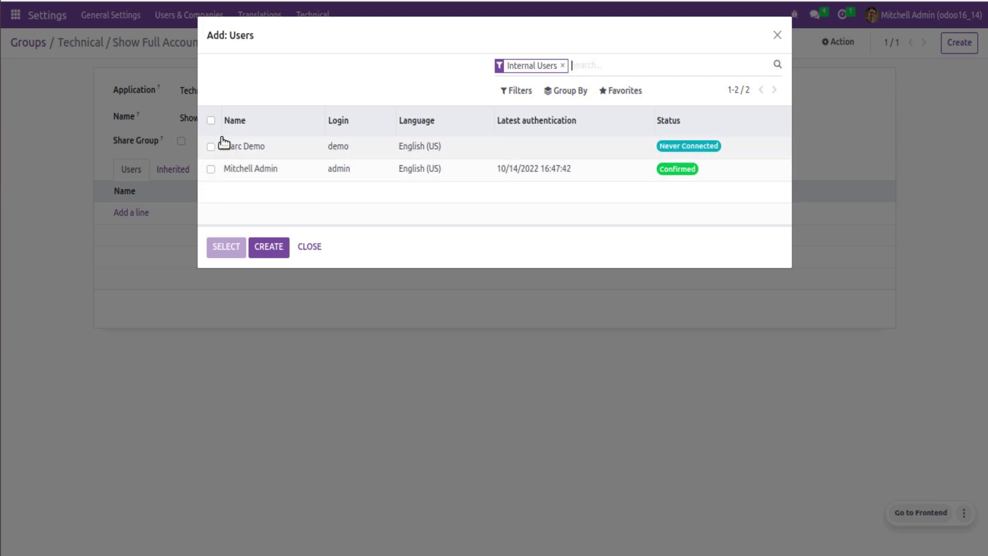
{"action": "left_click", "coordinate": [211, 123]}
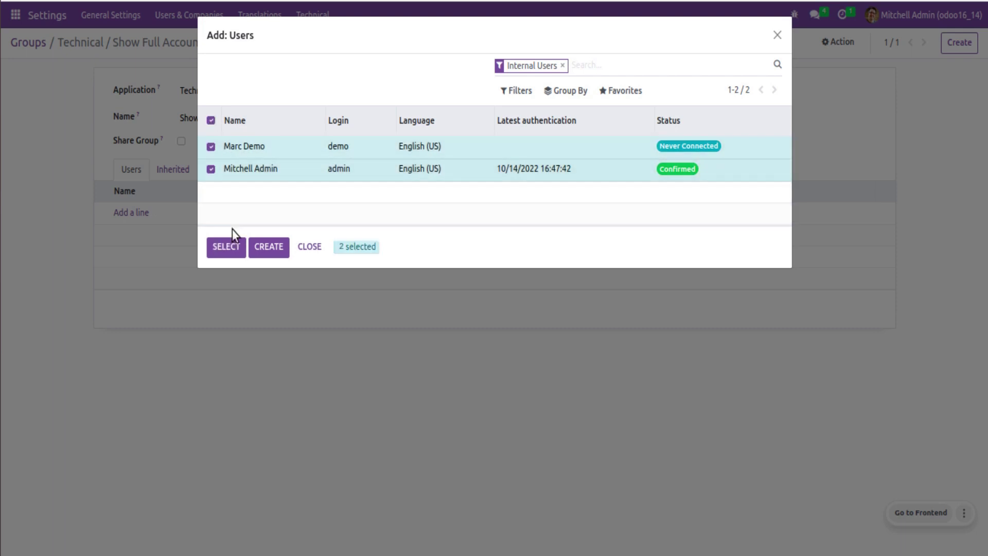
{"action": "left_click", "coordinate": [227, 247]}
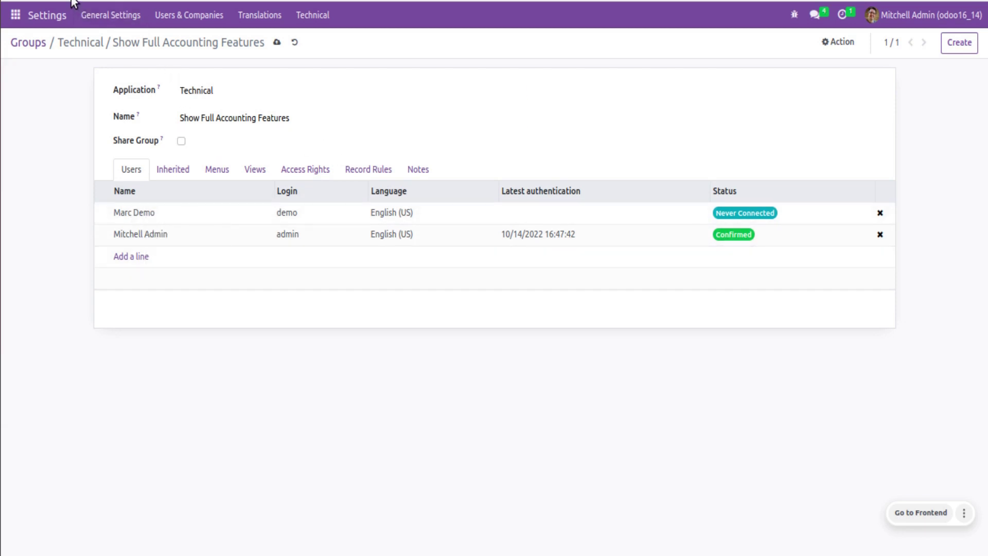
{"action": "key", "text": "F5"}
- Open Invoicing, log out of the current session and log back in as Admin
{"action": "left_click", "coordinate": [15, 16]}
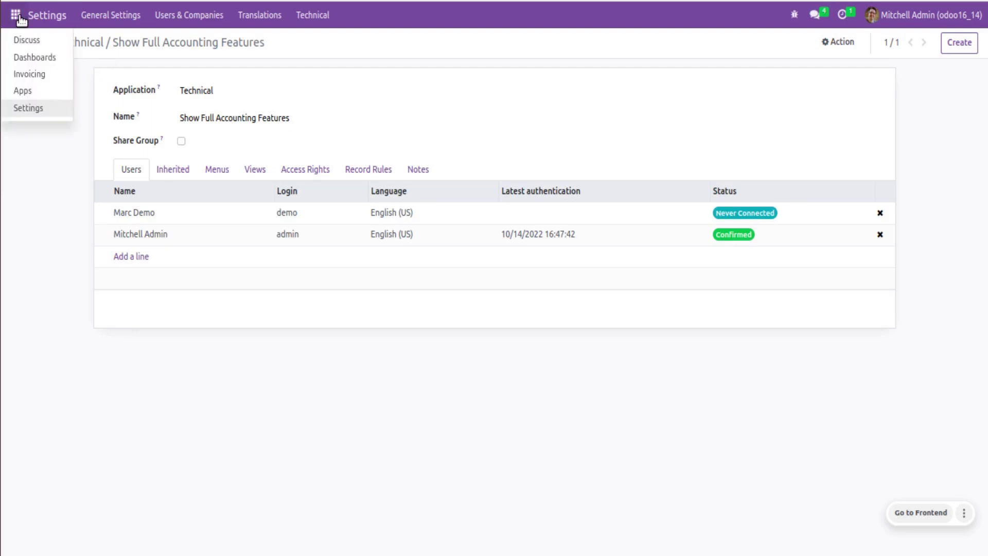
{"action": "left_click", "coordinate": [40, 74]}
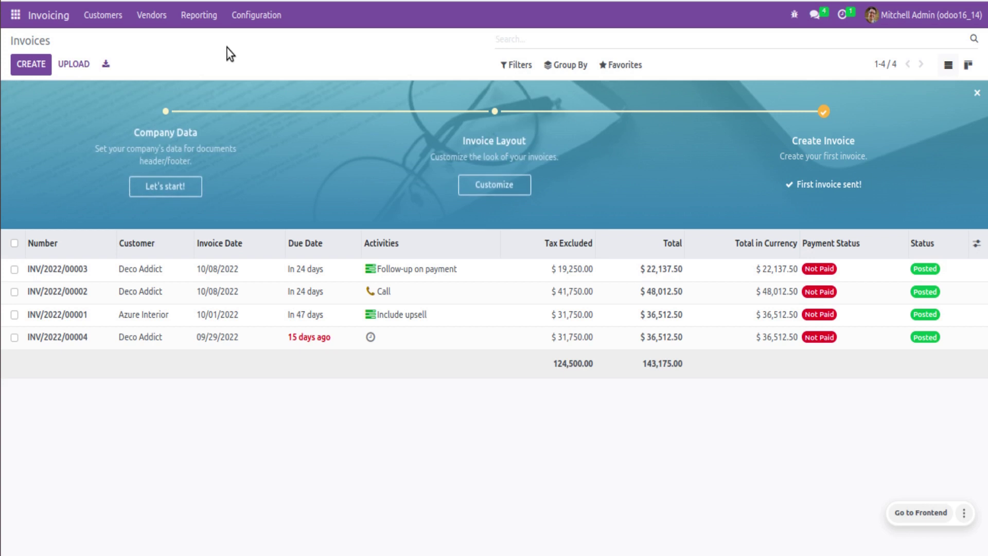
{"action": "left_click", "coordinate": [933, 16]}
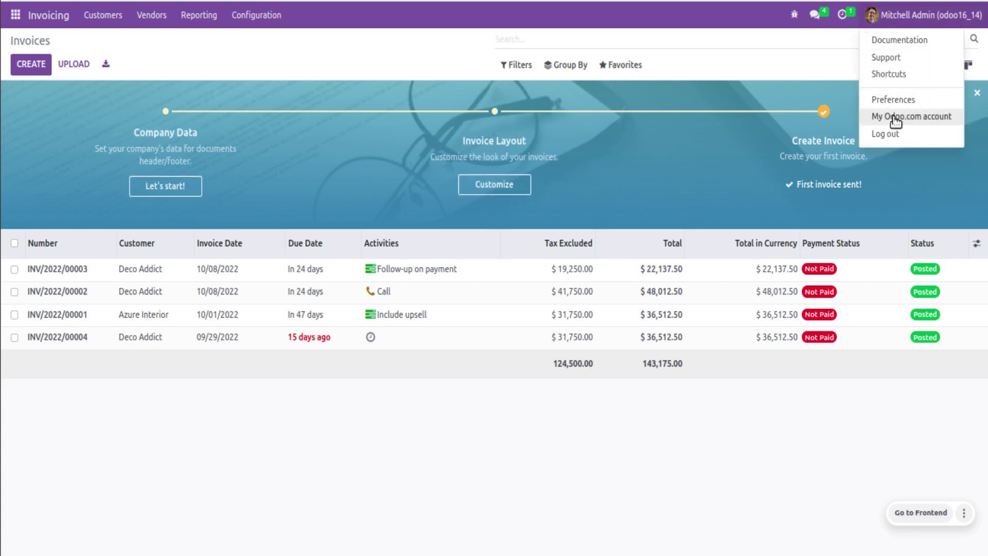
{"action": "left_click", "coordinate": [893, 135]}
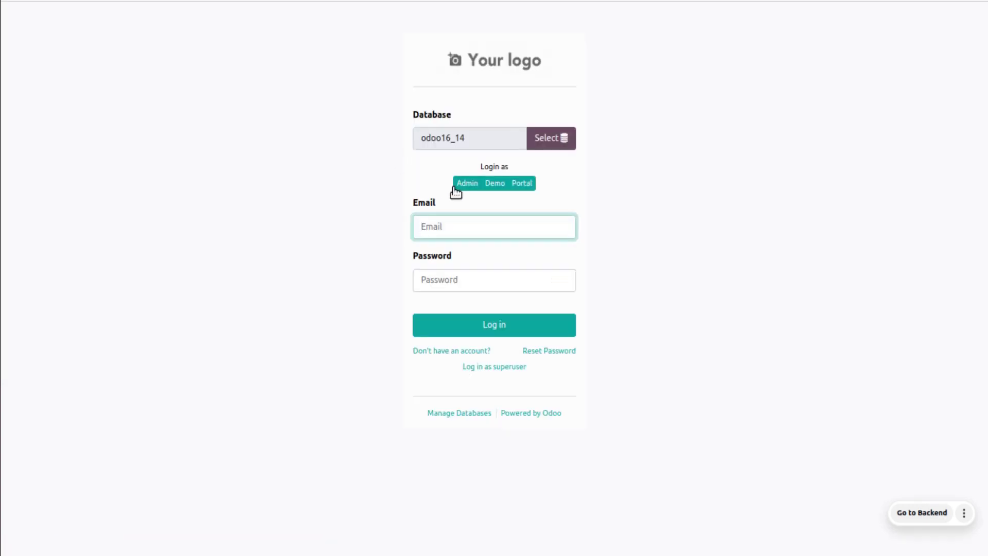
{"action": "left_click", "coordinate": [458, 185]}
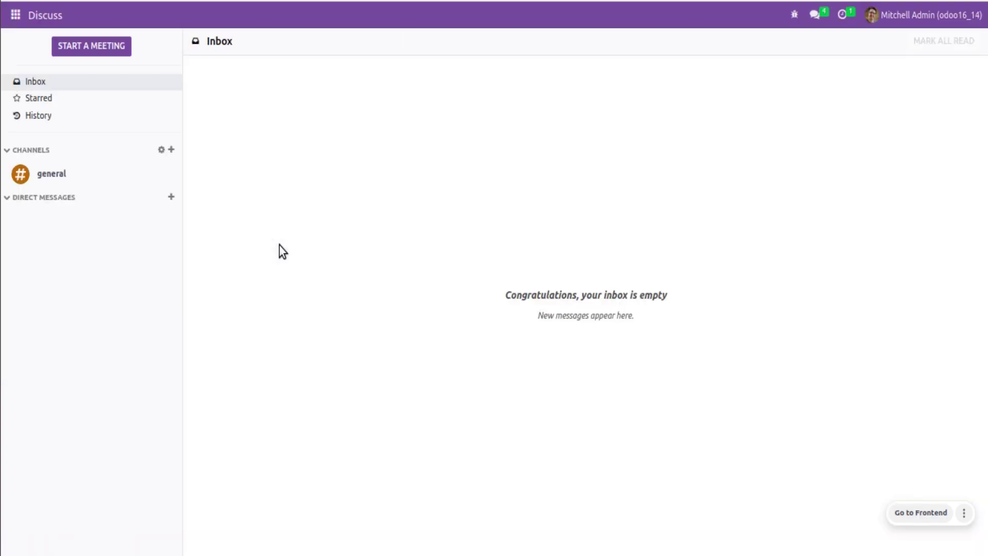
- Reopen Invoicing and check its Customers, Vendors, Reporting and Configuration entries for the full accounting features
{"action": "left_click", "coordinate": [19, 18]}
{"action": "left_click", "coordinate": [33, 71]}
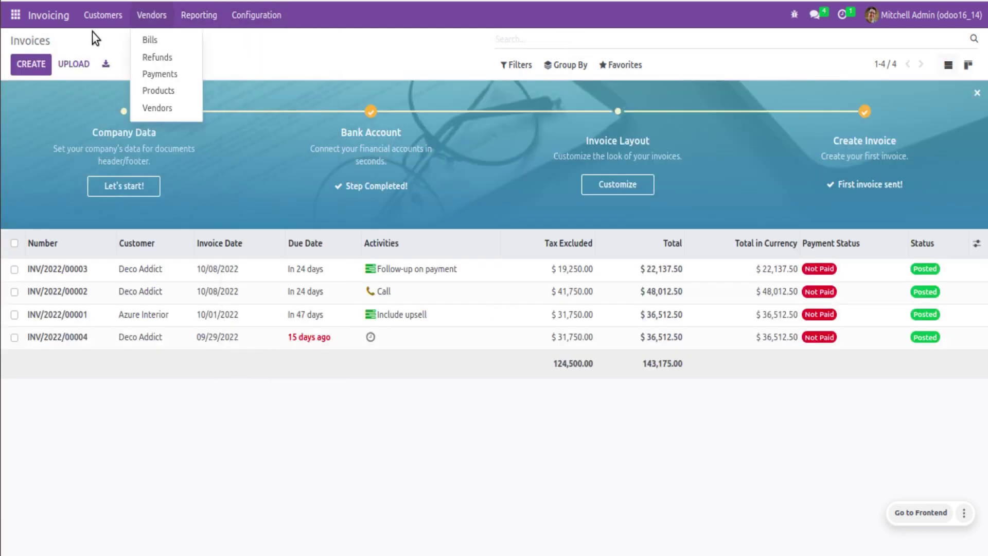
{"action": "mouse_move", "coordinate": [110, 20]}
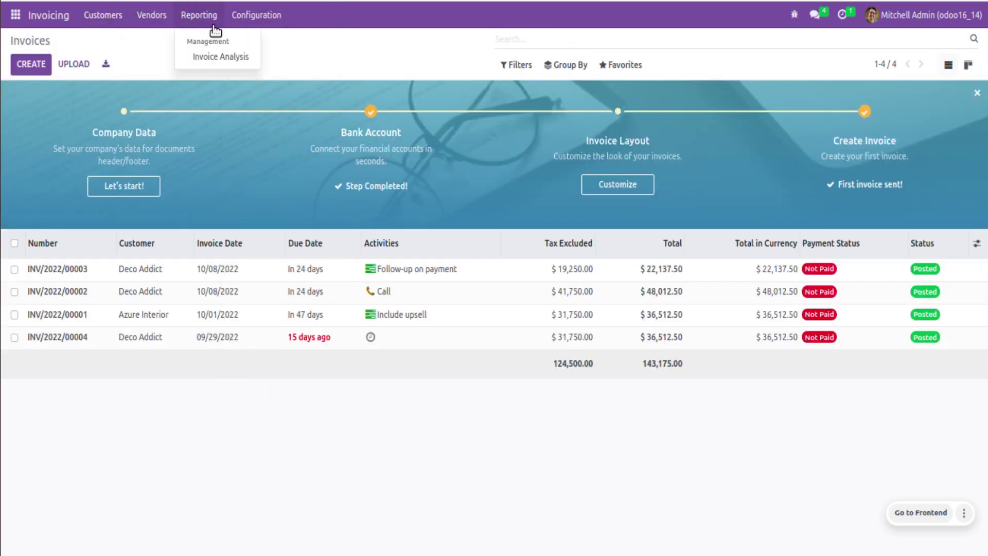
{"action": "mouse_move", "coordinate": [274, 23]}
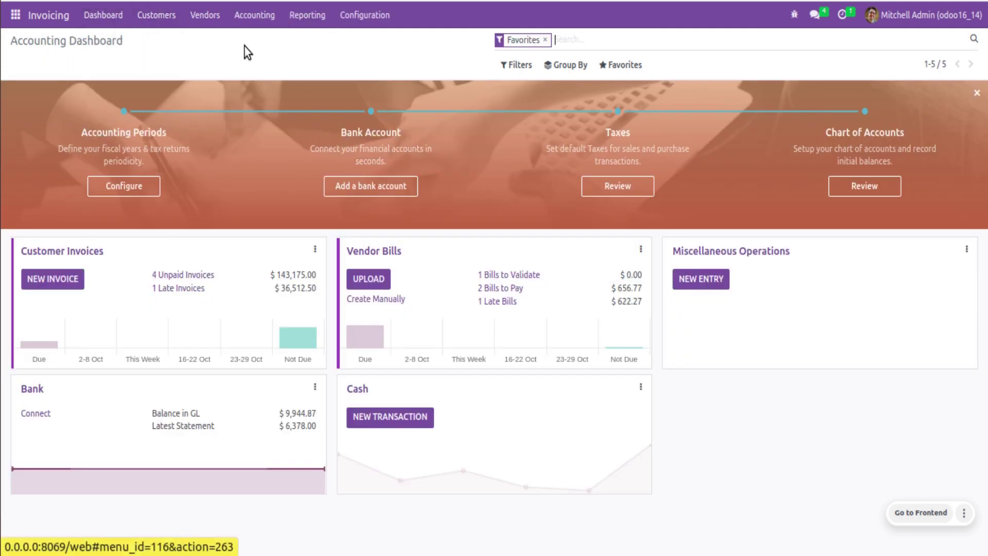
- Open the journal entries and the journal items in Invoicing, and check which entries Reporting offers
{"action": "left_click", "coordinate": [245, 22]}
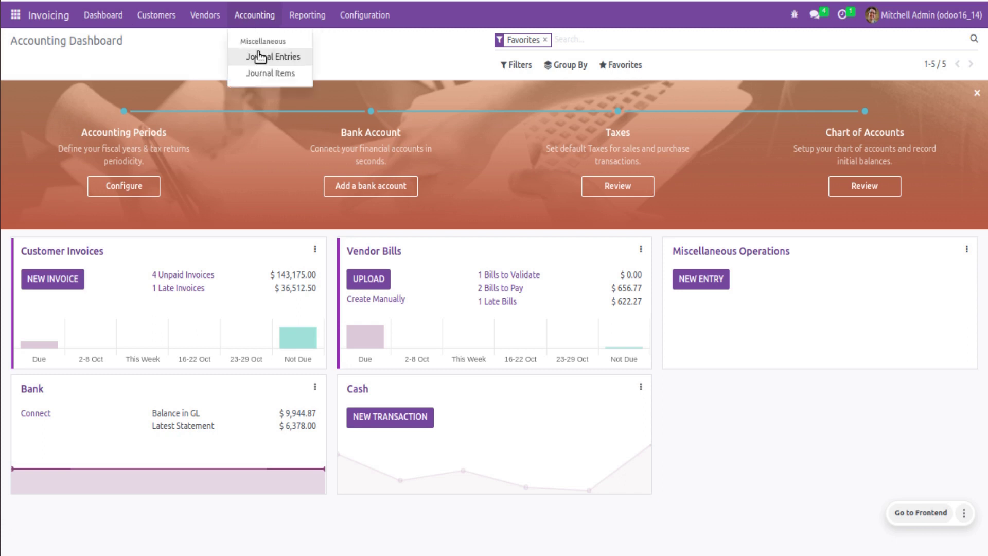
{"action": "left_click", "coordinate": [266, 56]}
{"action": "left_click", "coordinate": [254, 15]}
{"action": "left_click", "coordinate": [268, 73]}
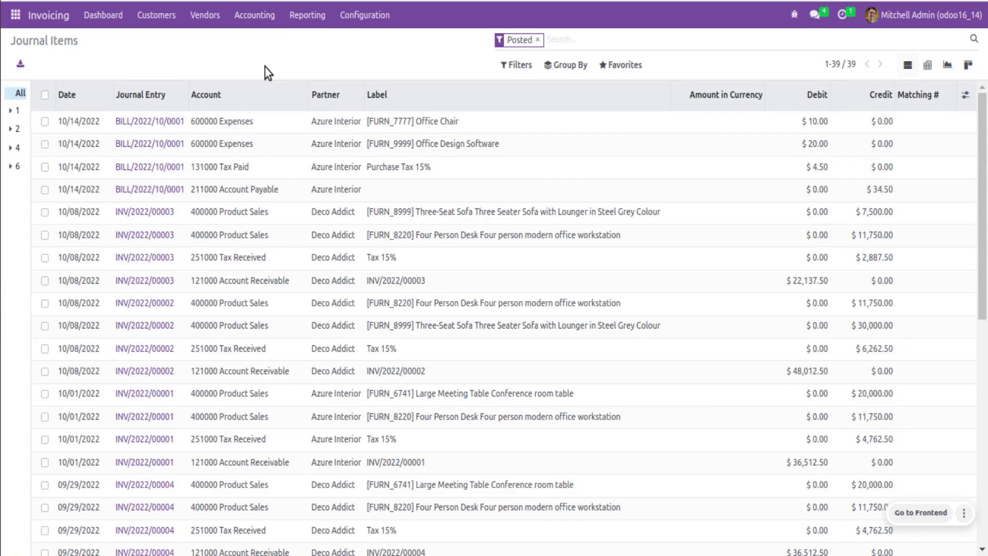
{"action": "left_click", "coordinate": [301, 28]}
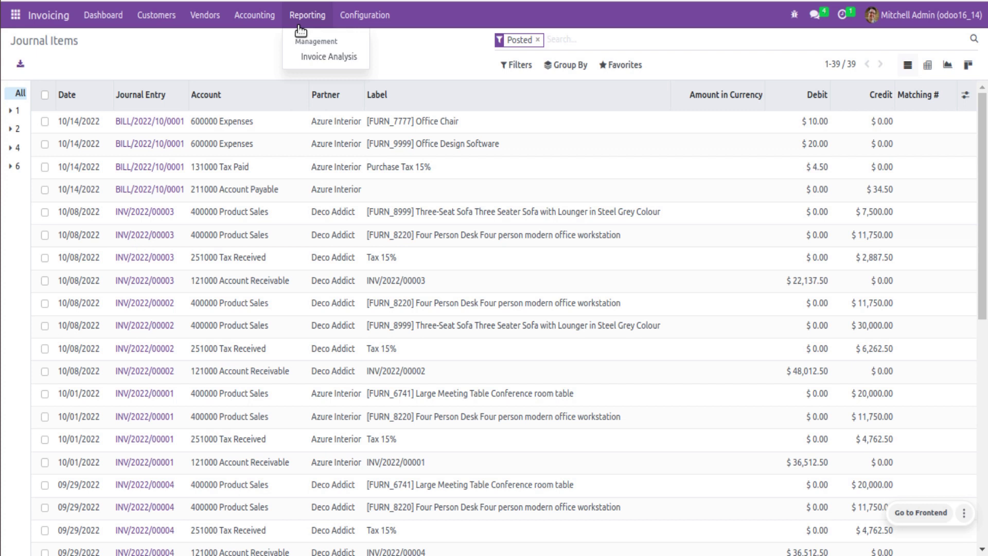
{"action": "mouse_move", "coordinate": [15, 16]}
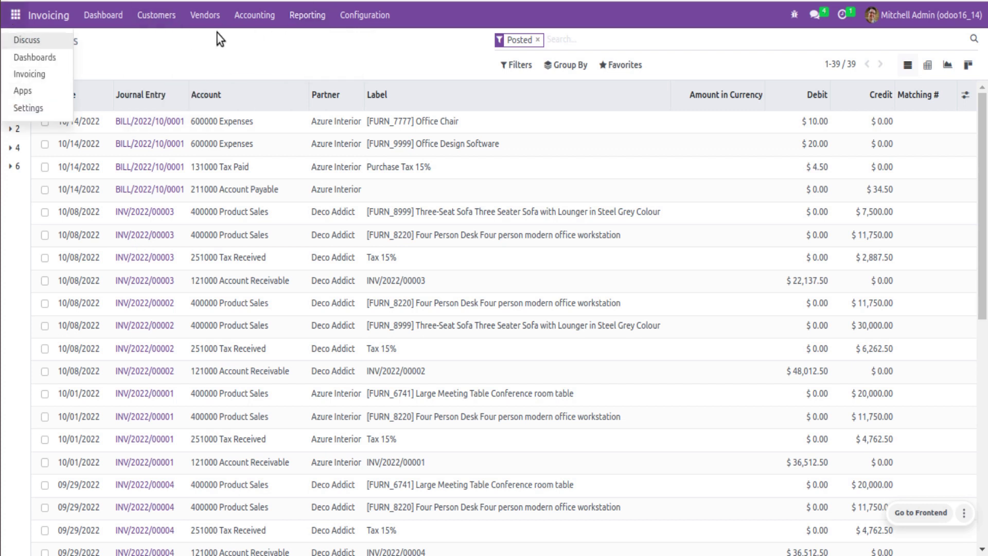
{"action": "mouse_move", "coordinate": [287, 18]}
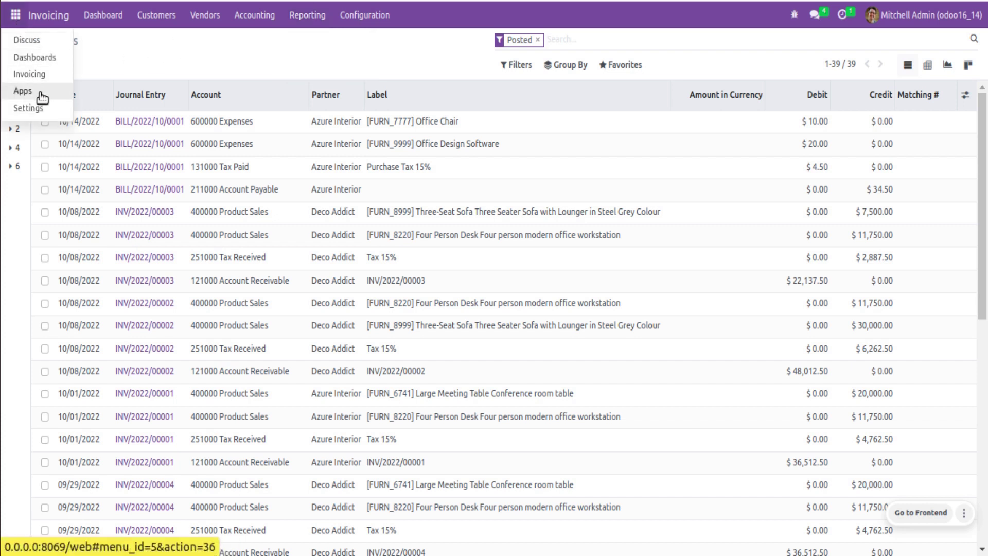
- Open the module info of the Odoo 16 Accounting app and read through its feature description down to Fiscal Year and Closing
{"action": "left_click", "coordinate": [42, 98]}
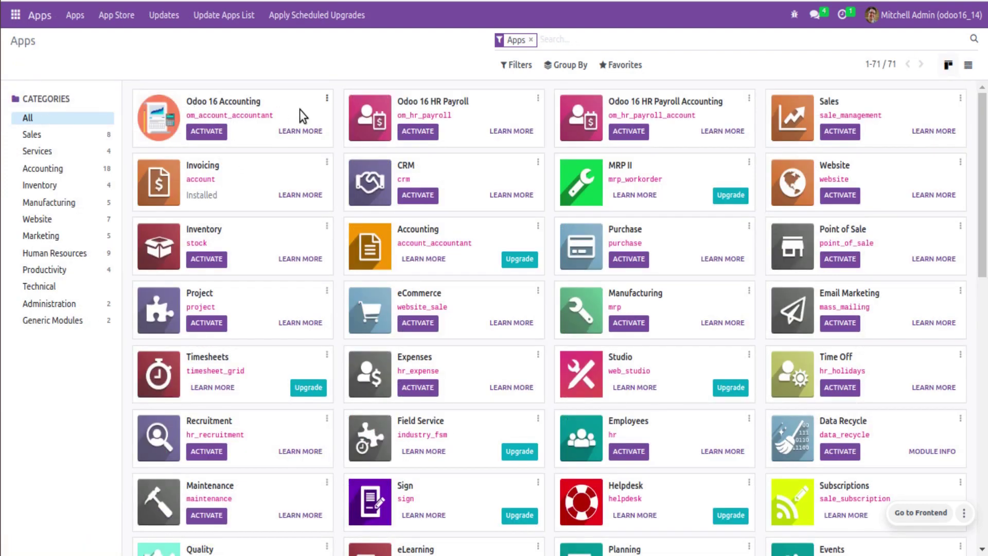
{"action": "left_click", "coordinate": [327, 97]}
{"action": "left_click", "coordinate": [326, 124]}
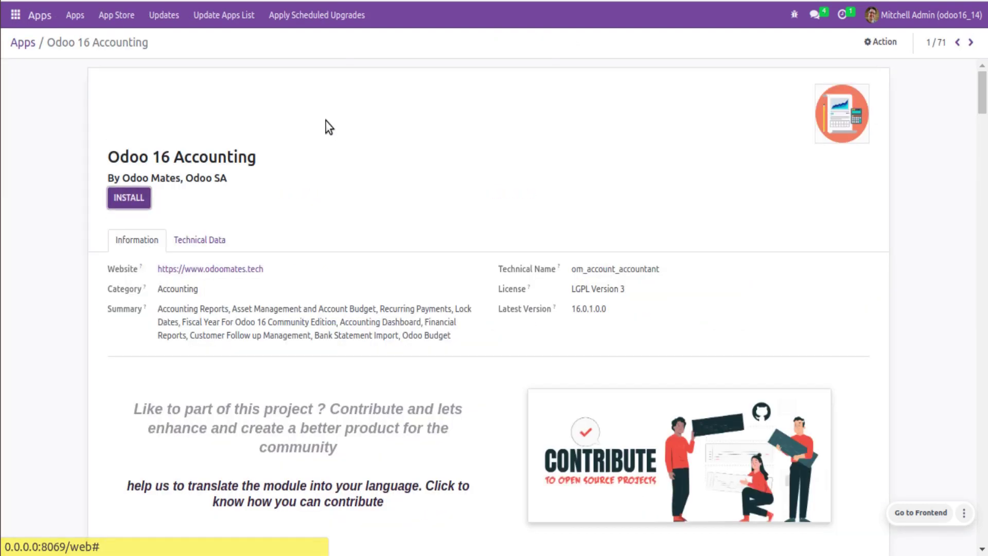
{"action": "left_click_drag", "start_coordinate": [986, 103], "coordinate": [971, 142]}
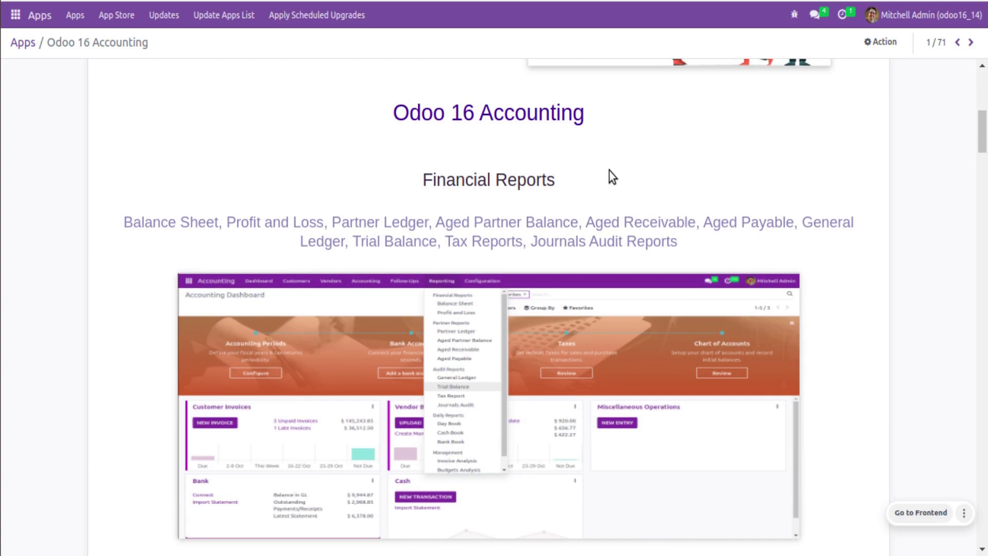
{"action": "scroll", "coordinate": [510, 192], "scroll_direction": "down", "scroll_amount": 7}
{"action": "scroll", "coordinate": [509, 195], "scroll_direction": "down", "scroll_amount": 10}
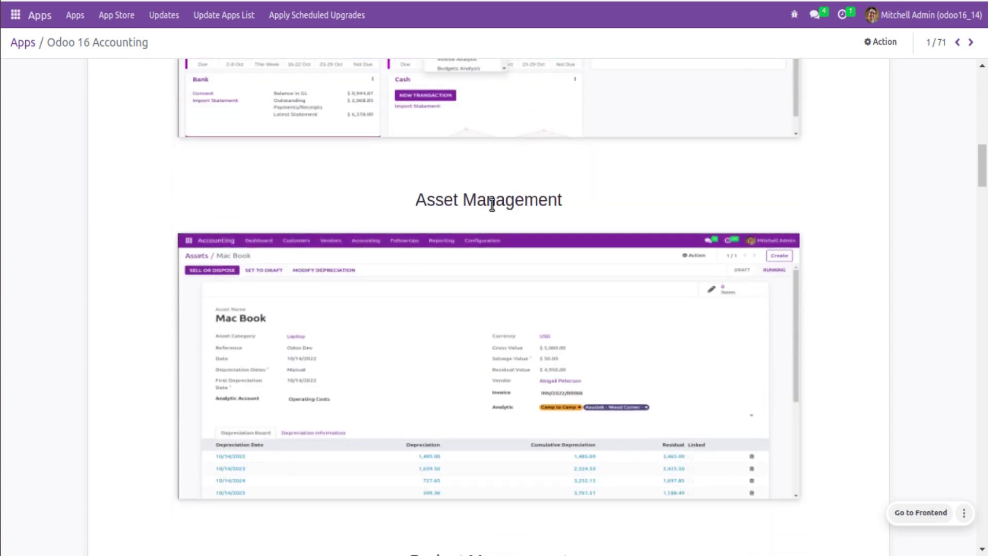
{"action": "scroll", "coordinate": [515, 207], "scroll_direction": "down", "scroll_amount": 8}
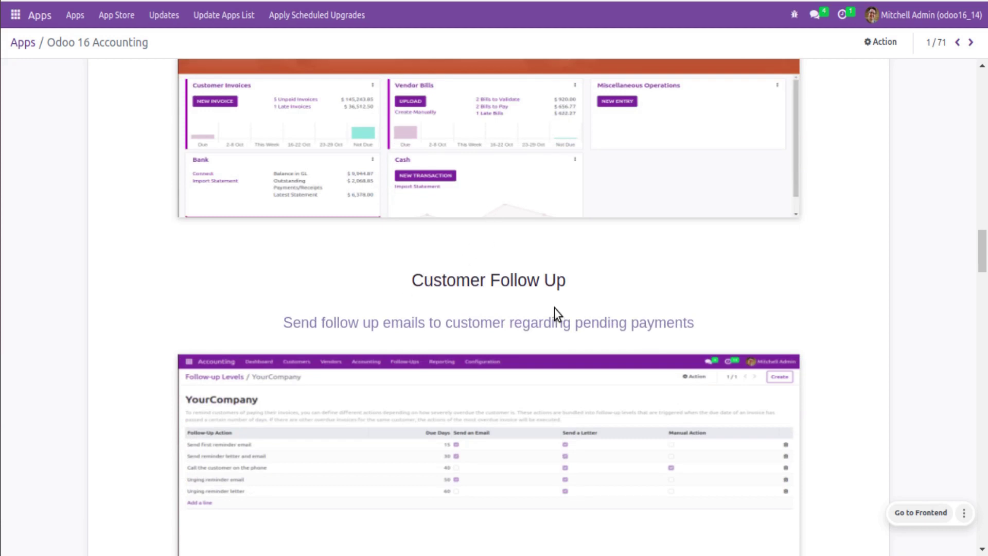
{"action": "scroll", "coordinate": [554, 307], "scroll_direction": "down", "scroll_amount": 9}
{"action": "scroll", "coordinate": [506, 327], "scroll_direction": "down", "scroll_amount": 10}
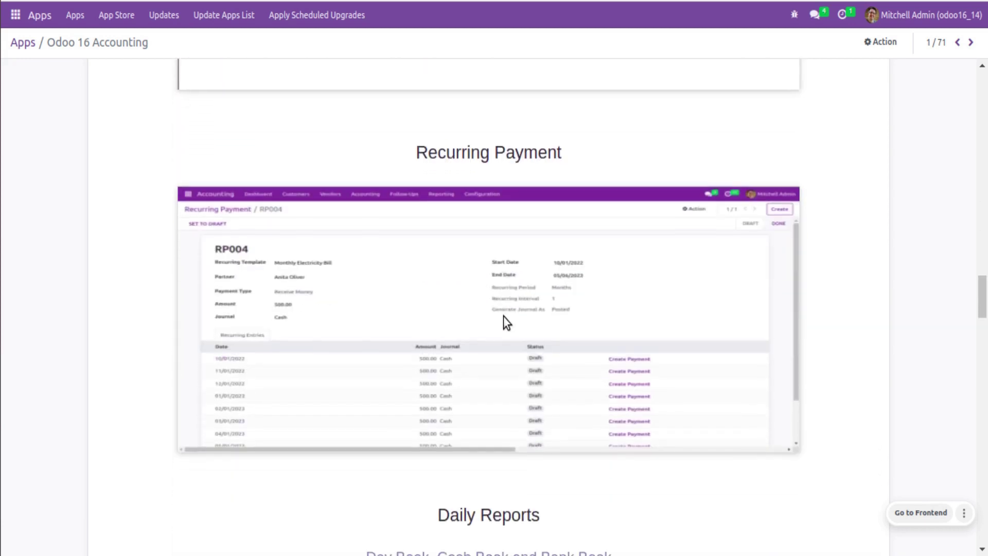
{"action": "scroll", "coordinate": [561, 283], "scroll_direction": "down", "scroll_amount": 2}
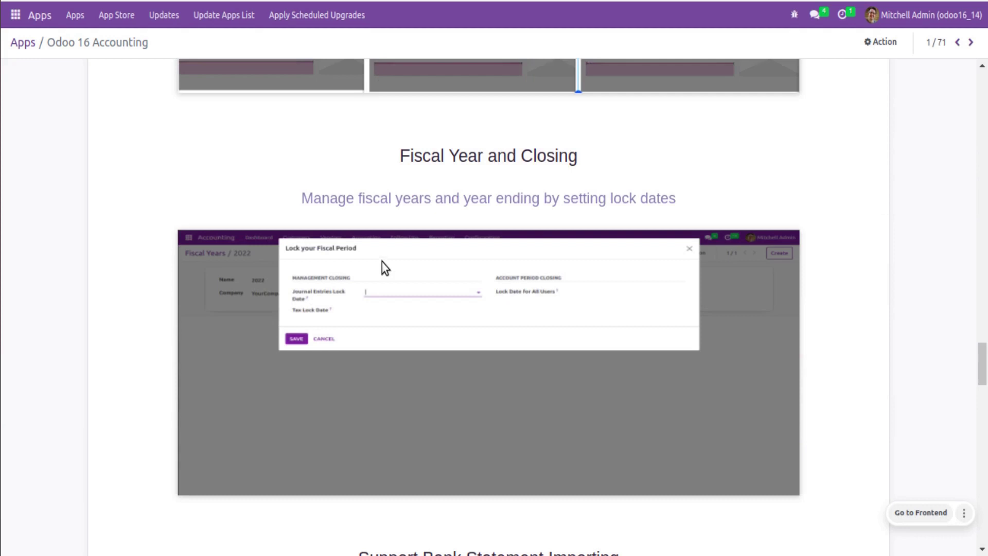
- Return to the apps list, filter it by Author contains "odoo mates" and remove the Apps filter
{"action": "left_click", "coordinate": [21, 43]}
{"action": "left_click", "coordinate": [520, 65]}
{"action": "left_click", "coordinate": [547, 177]}
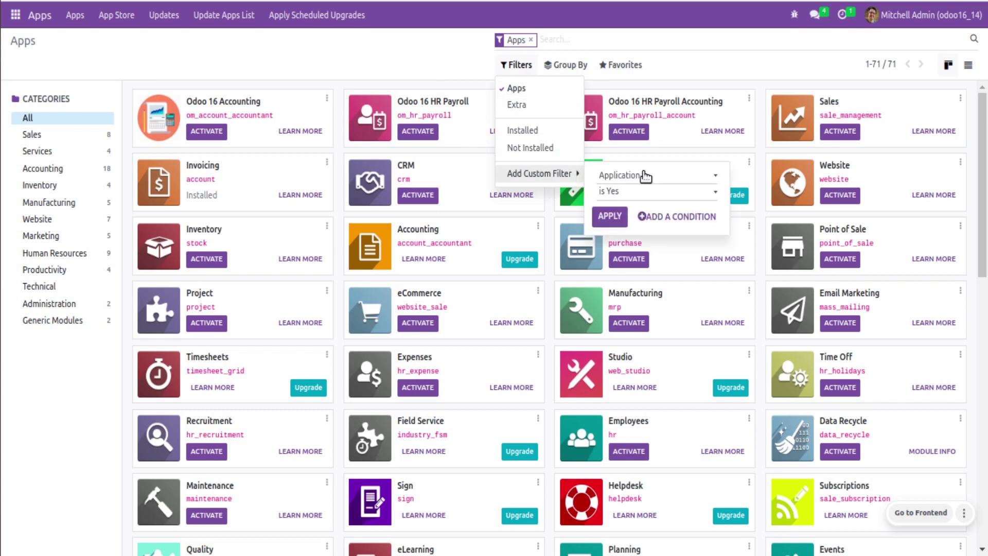
{"action": "left_click", "coordinate": [645, 175]}
{"action": "left_click", "coordinate": [653, 204]}
{"action": "type", "text": "odoo mates"}
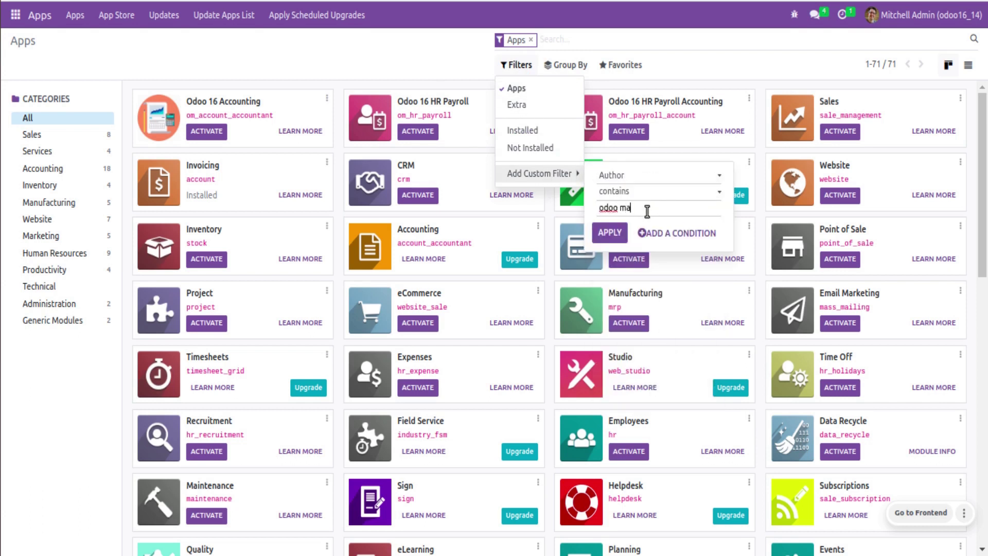
{"action": "left_click", "coordinate": [610, 233]}
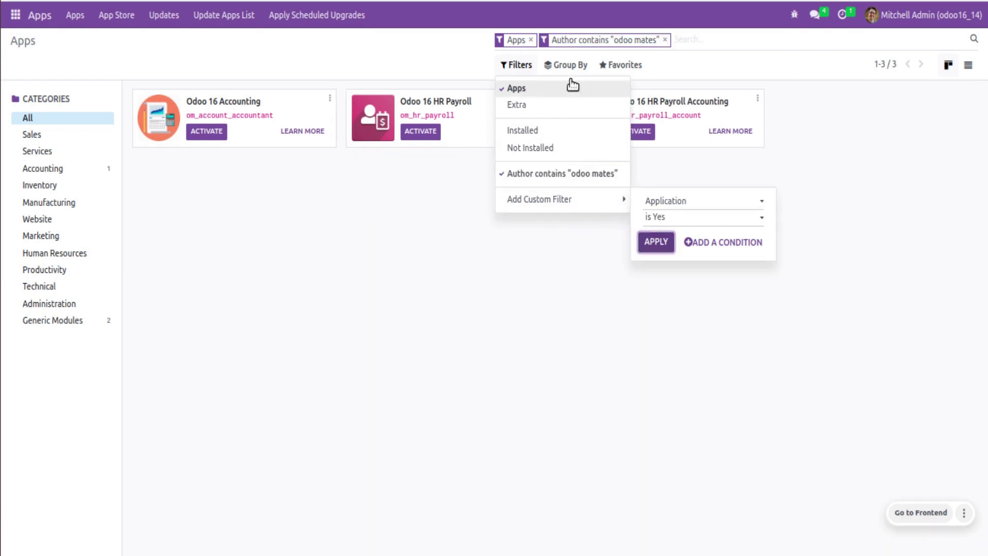
{"action": "left_click", "coordinate": [531, 41]}
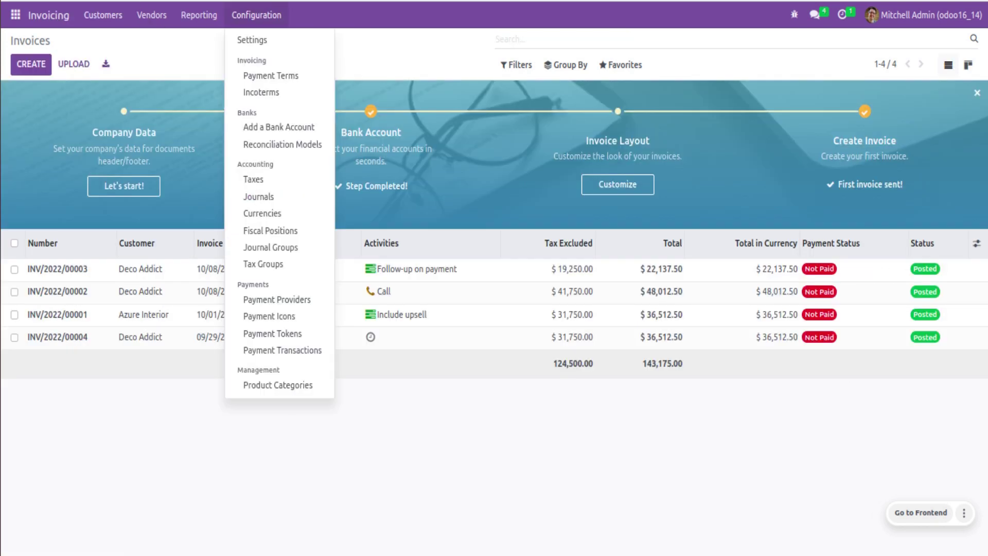
- Open the Invoicing dashboard and review its Customers, Reporting and Accounting entries
{"action": "left_click", "coordinate": [58, 23]}
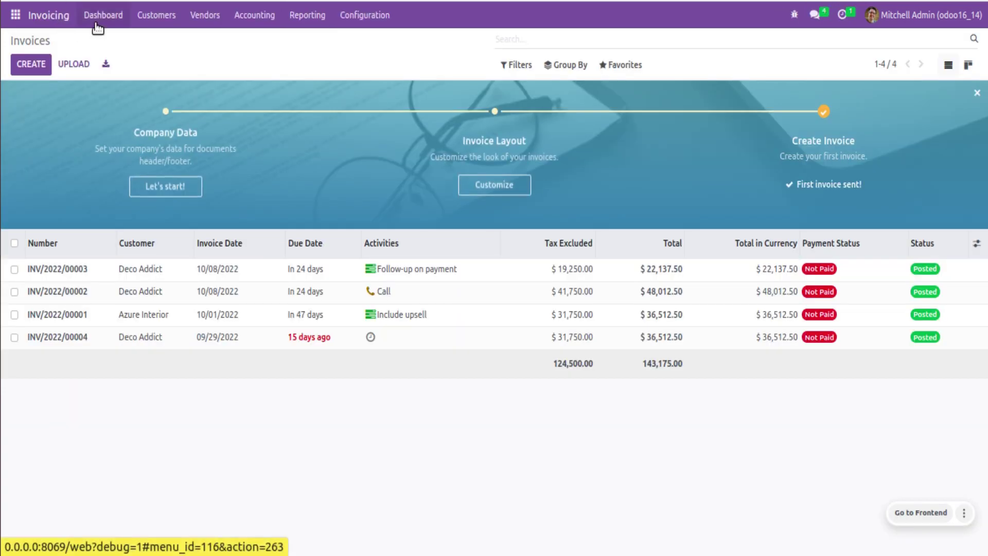
{"action": "left_click", "coordinate": [98, 20]}
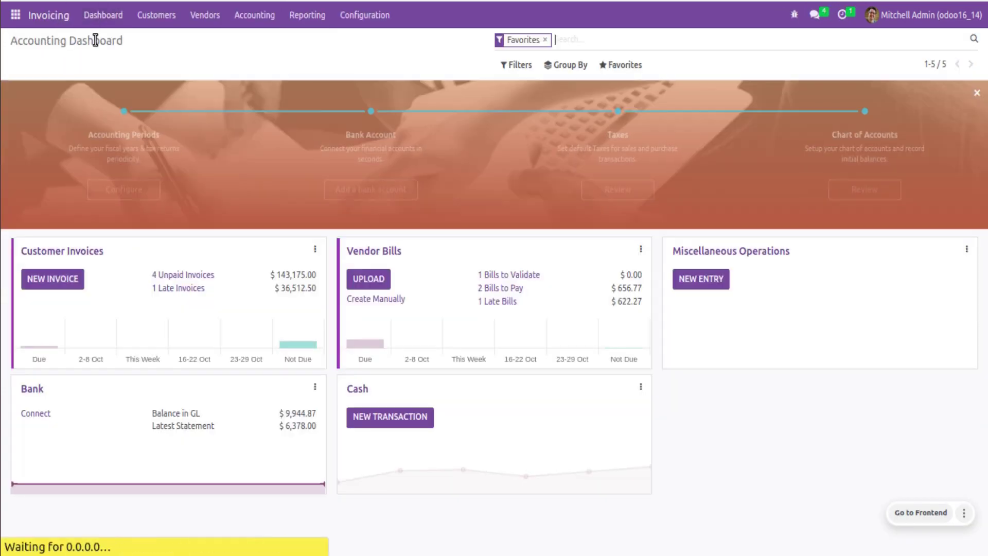
{"action": "left_click", "coordinate": [154, 23]}
{"action": "left_click", "coordinate": [308, 17]}
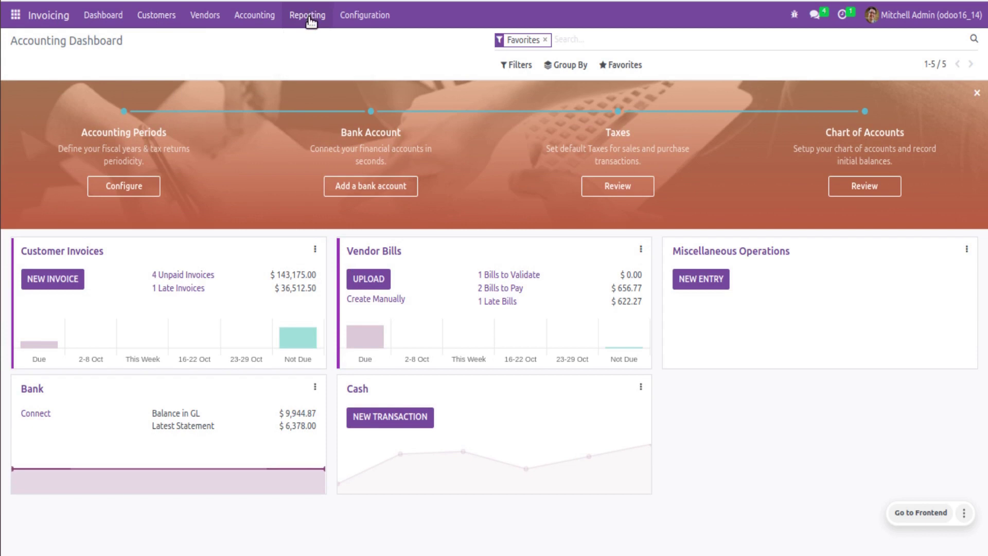
{"action": "left_click", "coordinate": [255, 24]}
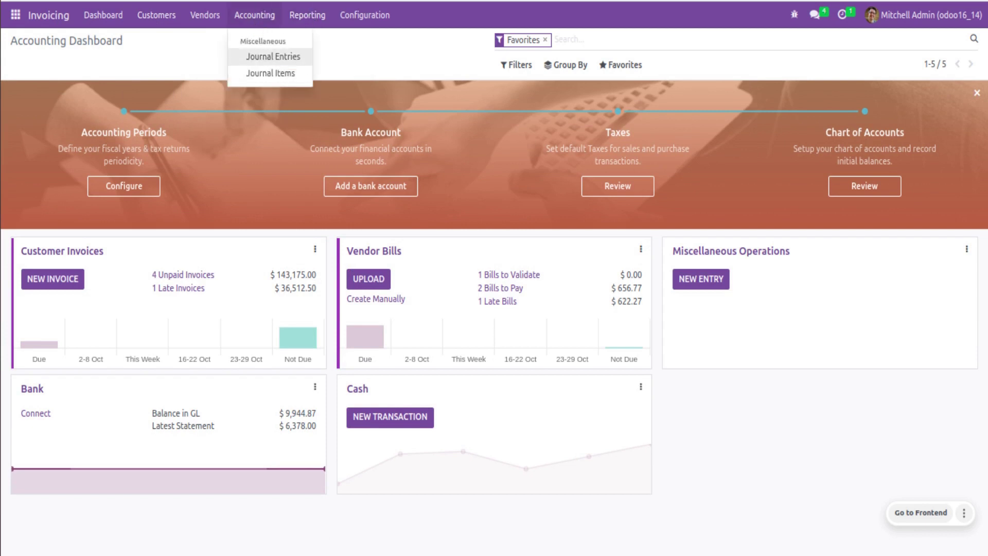
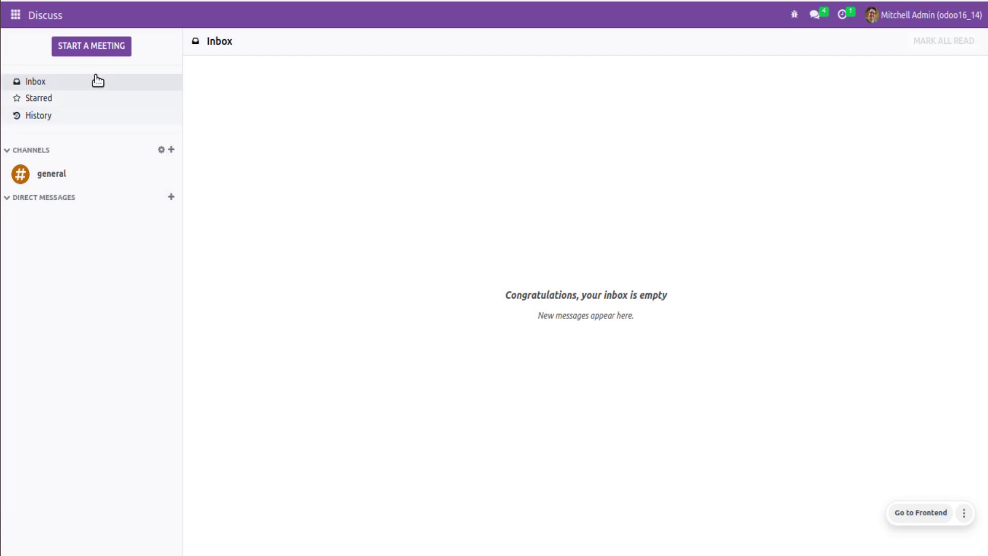
- Open the Accounting app, view the Import Statement dialog of the Bank journal and close it without uploading
{"action": "left_click", "coordinate": [15, 15]}
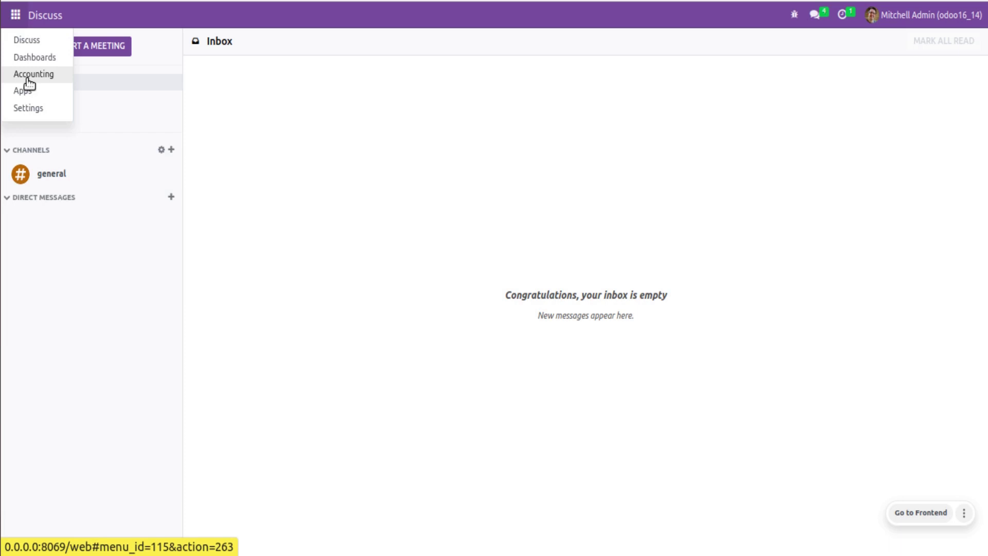
{"action": "left_click", "coordinate": [28, 76]}
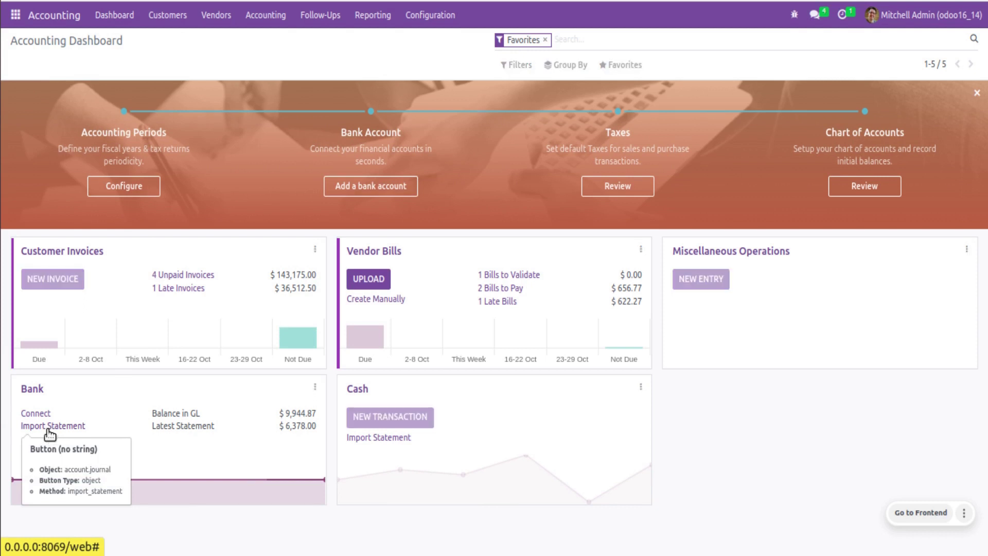
{"action": "left_click", "coordinate": [51, 427]}
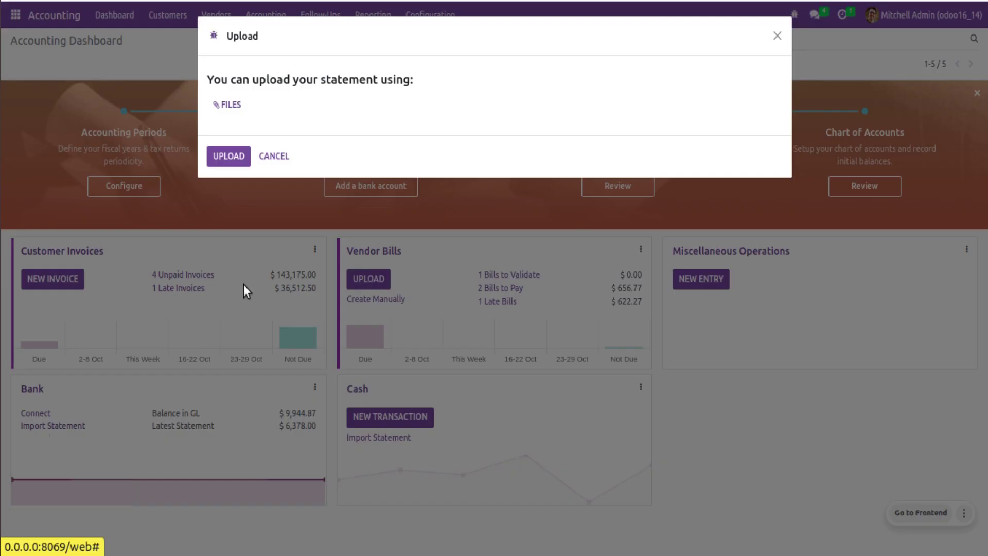
{"action": "left_click", "coordinate": [777, 36]}
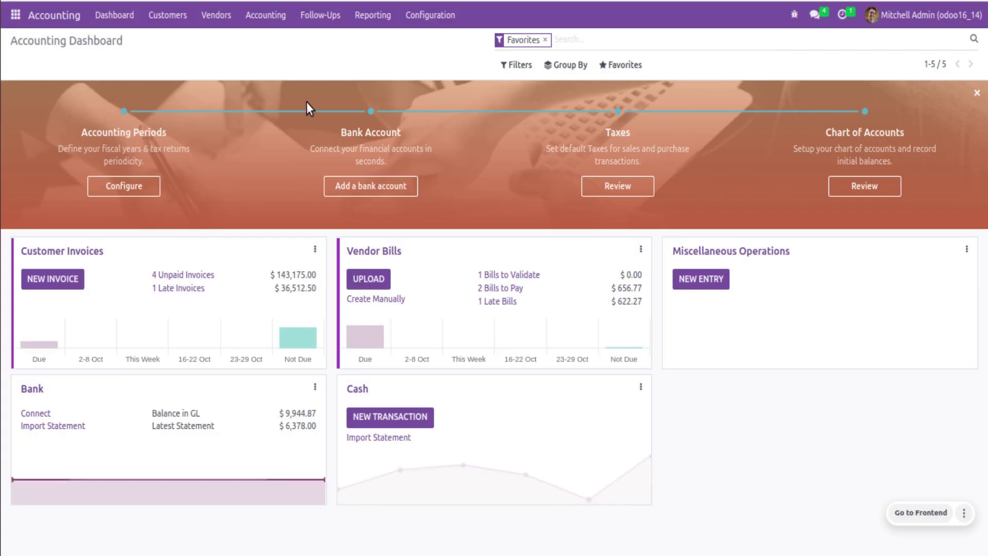
- Compare the Customers, Vendors and Accounting entries of the Accounting app with those in Invoicing
{"action": "left_click", "coordinate": [177, 21]}
{"action": "mouse_move", "coordinate": [213, 16]}
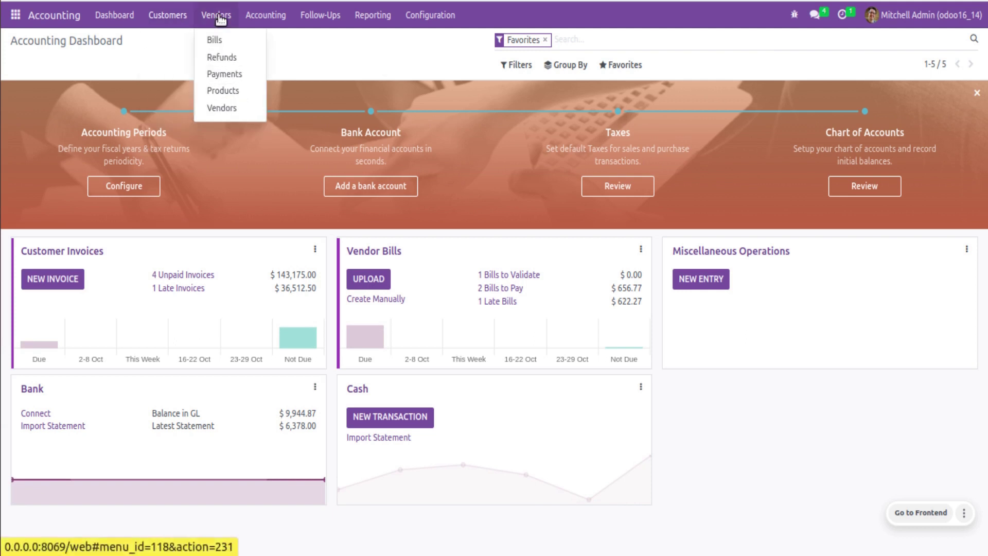
{"action": "mouse_move", "coordinate": [167, 16]}
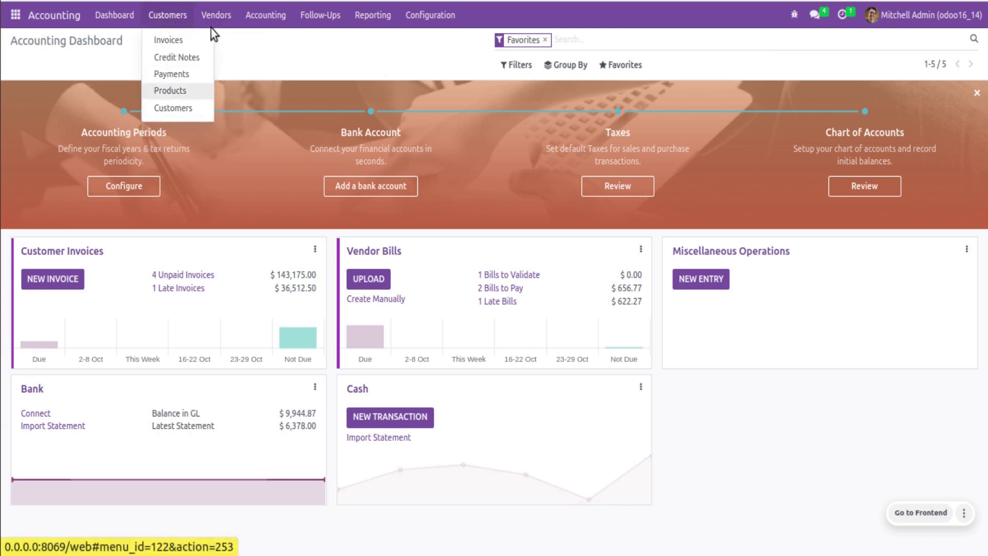
{"action": "mouse_move", "coordinate": [273, 25]}
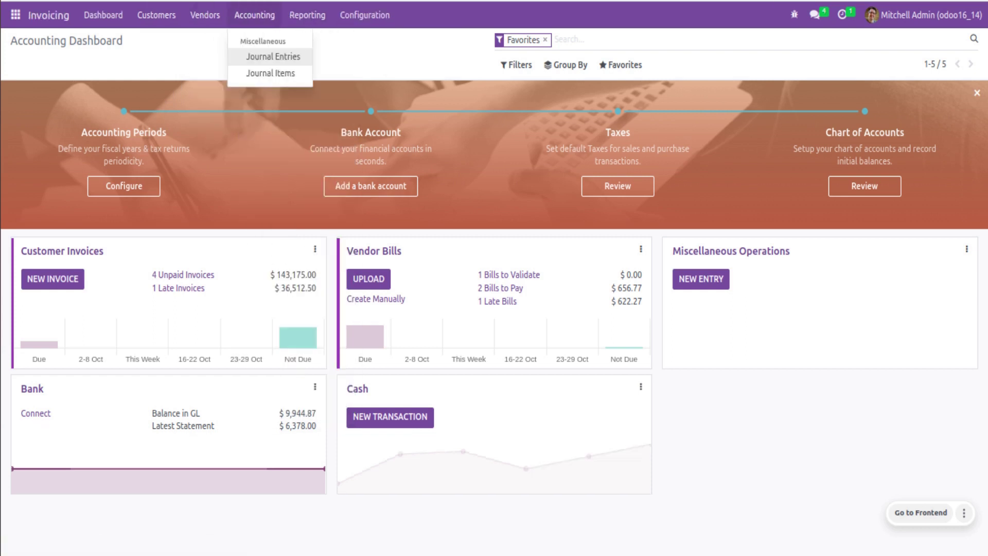
{"action": "mouse_move", "coordinate": [157, 24]}
{"action": "mouse_move", "coordinate": [255, 15]}
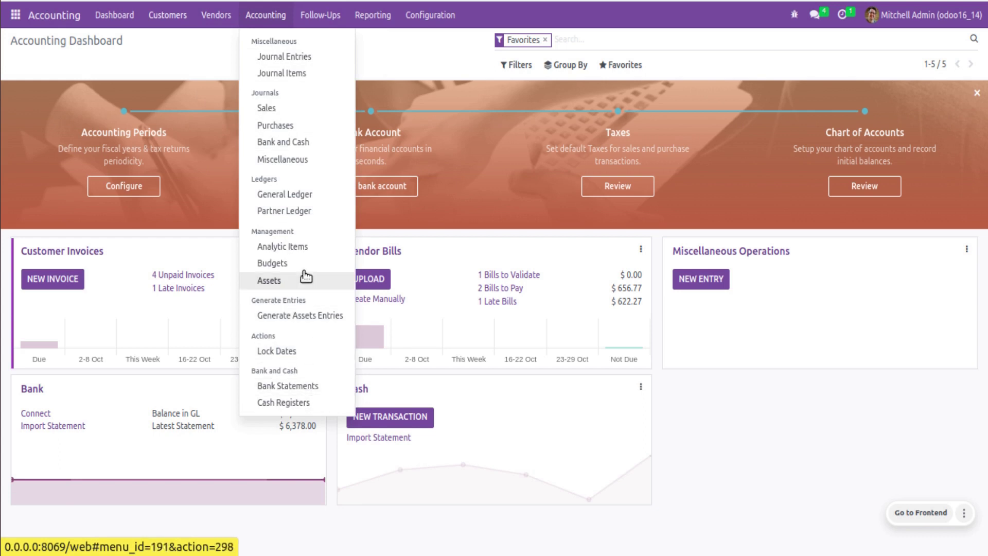
- Open the Sales journal and view its items as a list, pivot table, graph and kanban board
{"action": "left_click", "coordinate": [263, 109]}
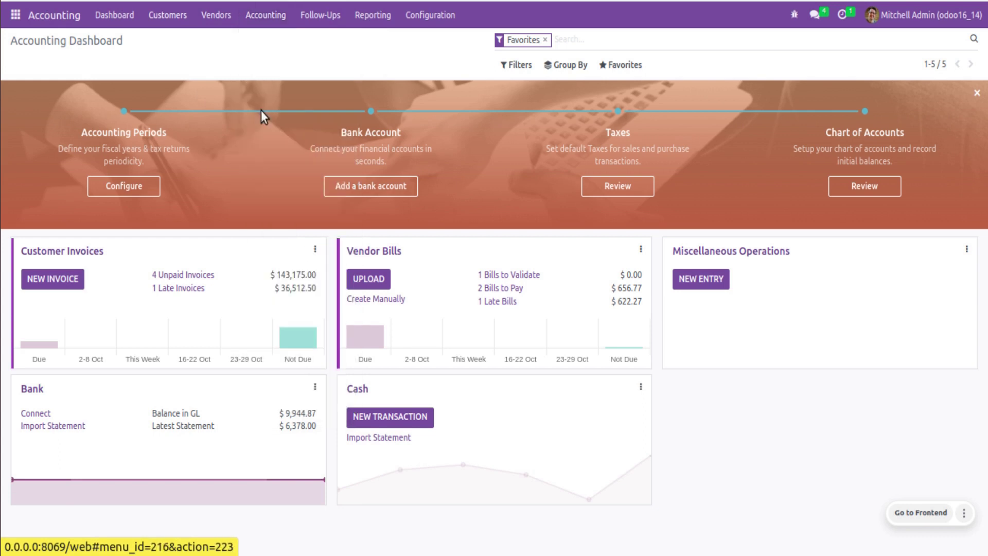
{"action": "scroll", "coordinate": [986, 426], "scroll_direction": "down", "scroll_amount": 1}
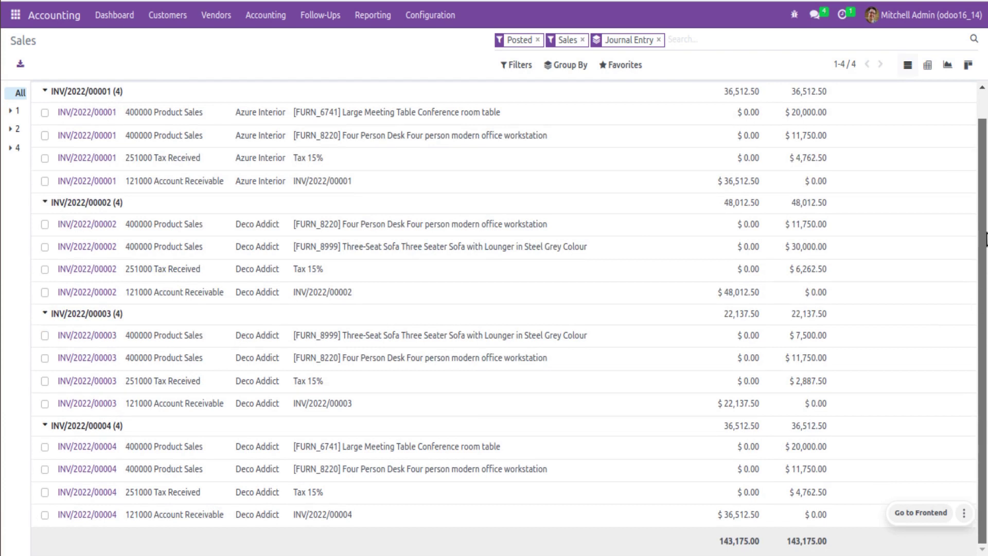
{"action": "scroll", "coordinate": [986, 240], "scroll_direction": "up", "scroll_amount": 1}
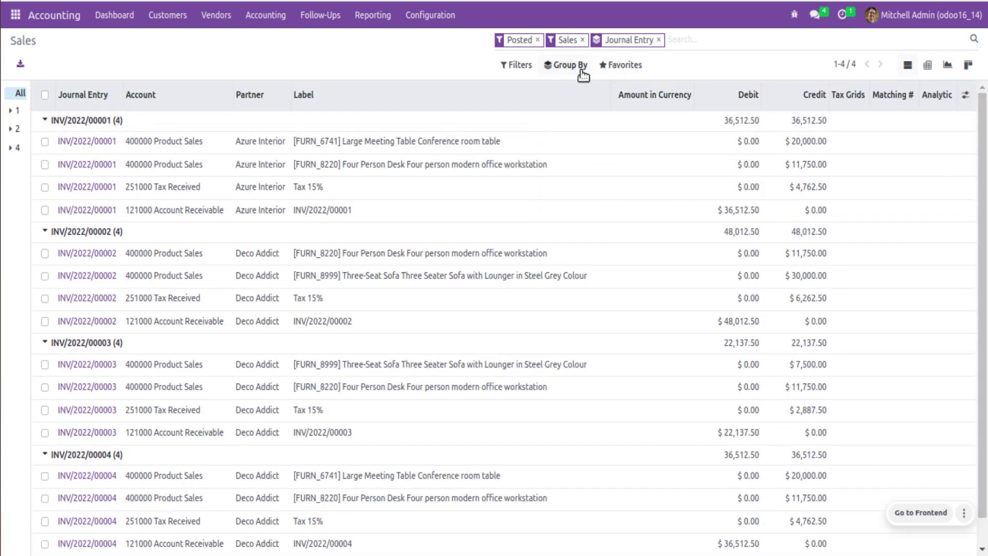
{"action": "left_click", "coordinate": [927, 65]}
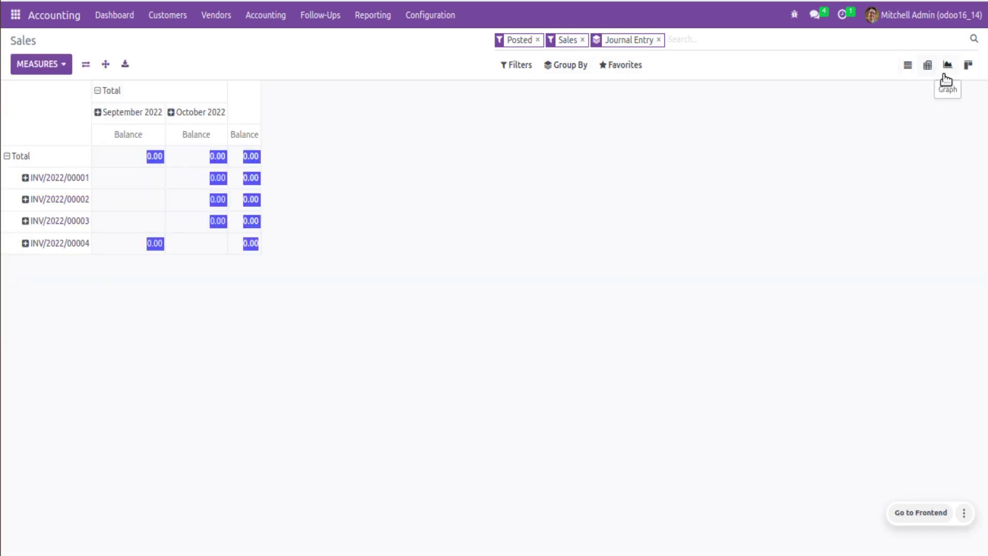
{"action": "left_click", "coordinate": [948, 66]}
{"action": "left_click", "coordinate": [968, 65]}
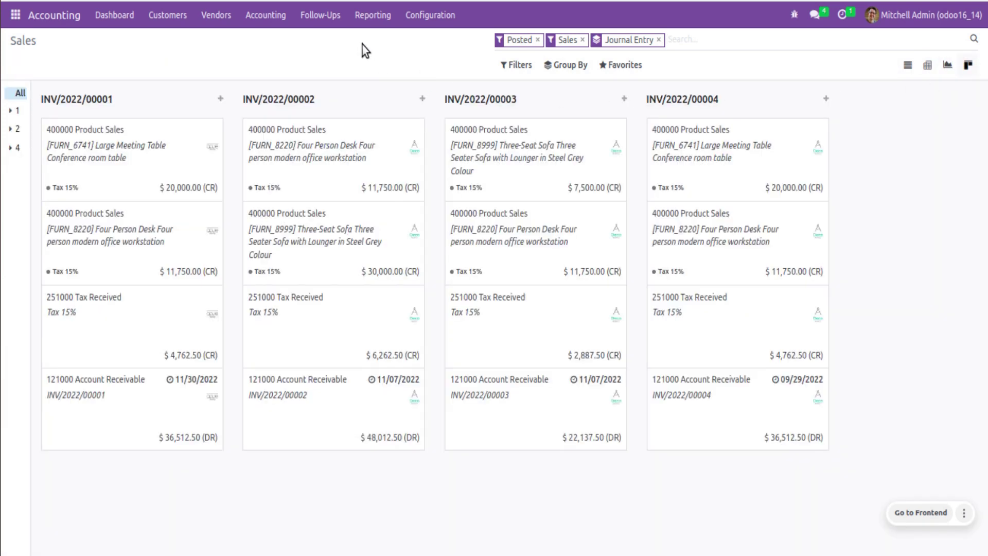
- Open the Purchases journal and filter its items by account group 1 and by account group 21
{"action": "left_click", "coordinate": [270, 18]}
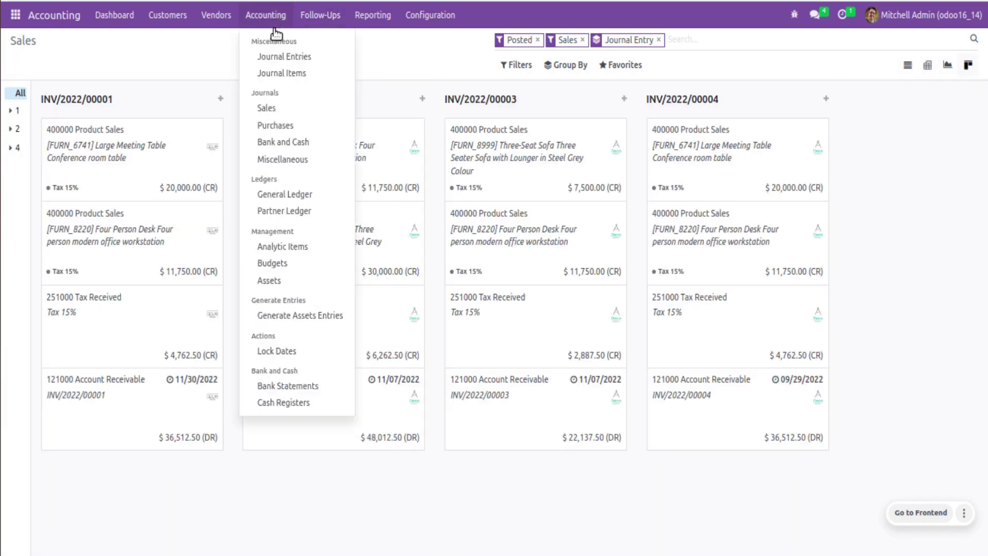
{"action": "left_click", "coordinate": [276, 125]}
{"action": "left_click", "coordinate": [17, 110]}
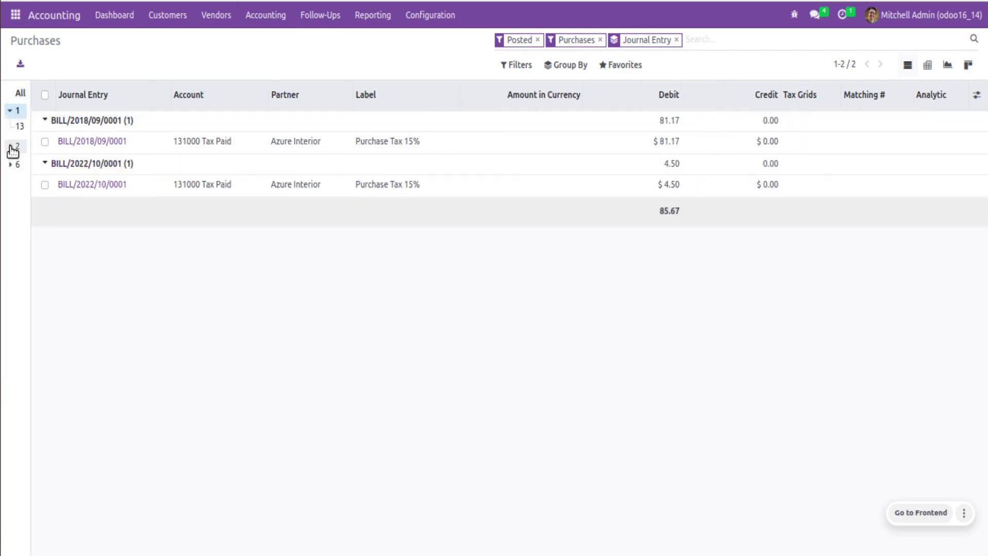
{"action": "left_click", "coordinate": [13, 148]}
{"action": "left_click", "coordinate": [20, 161]}
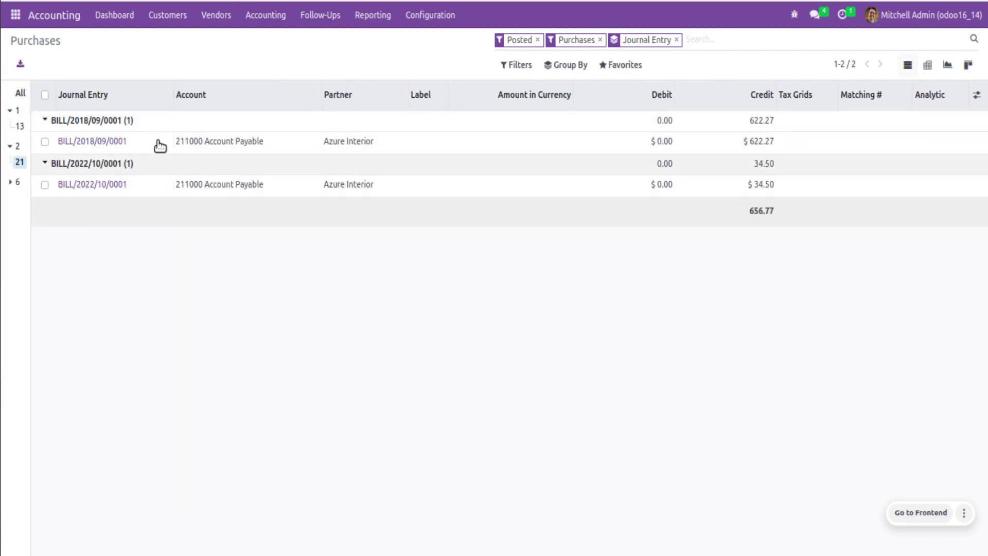
- View the items of the Bank and Cash journal and of the Miscellaneous journal
{"action": "left_click", "coordinate": [266, 21]}
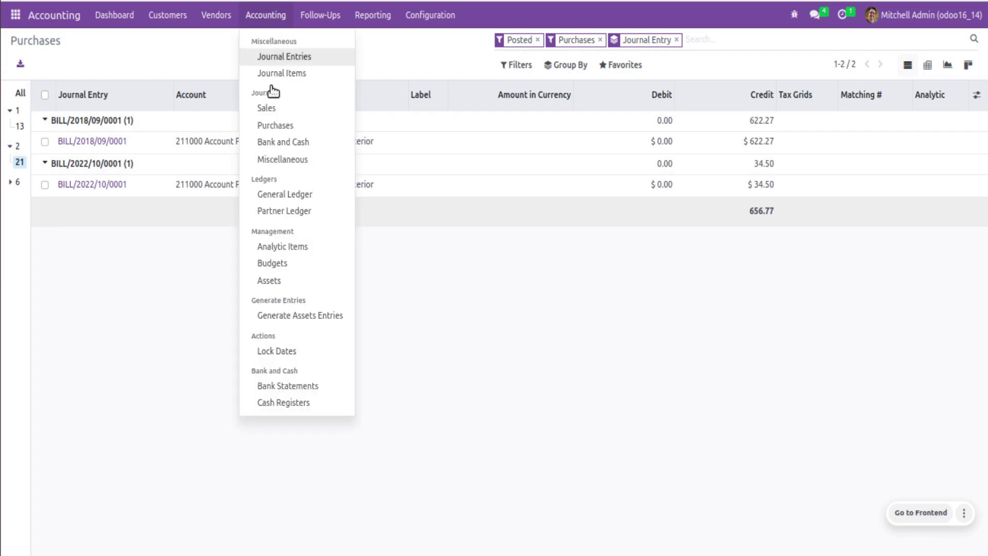
{"action": "left_click", "coordinate": [279, 144]}
{"action": "scroll", "coordinate": [986, 209], "scroll_direction": "down", "scroll_amount": 3}
{"action": "scroll", "coordinate": [763, 121], "scroll_direction": "up", "scroll_amount": 3}
{"action": "left_click", "coordinate": [277, 24]}
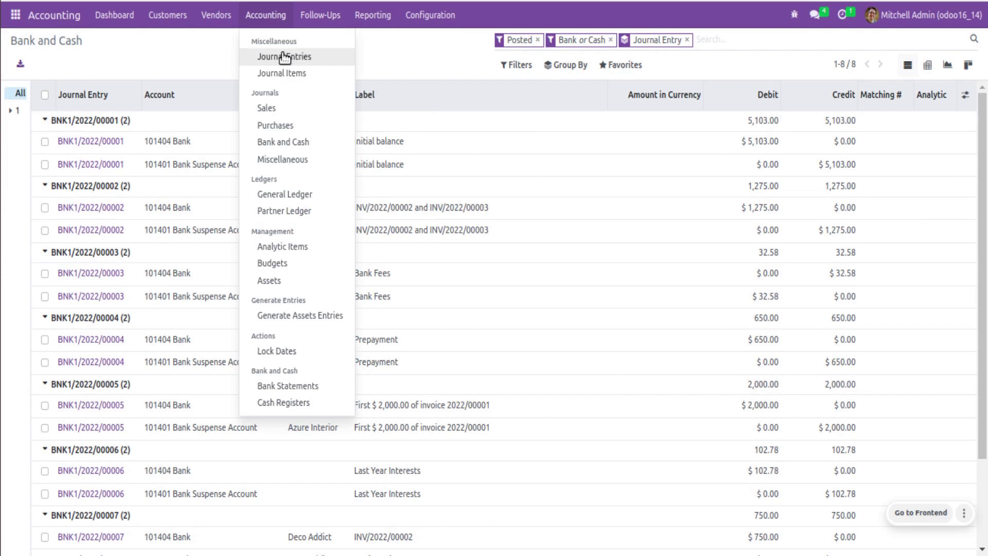
{"action": "left_click", "coordinate": [296, 160]}
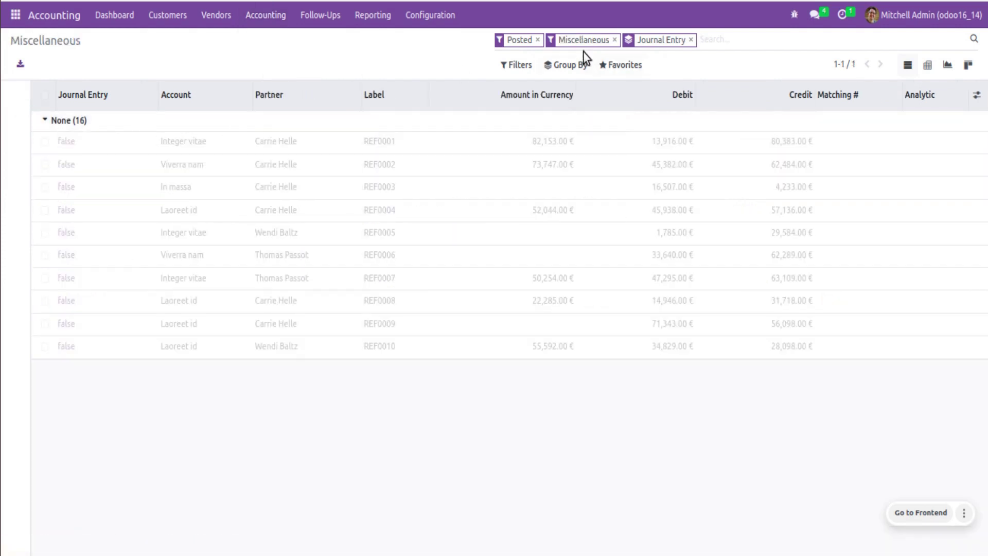
- Open the General Ledger, filter it by account group 1, and view it as a graph and a pivot table
{"action": "left_click", "coordinate": [266, 20]}
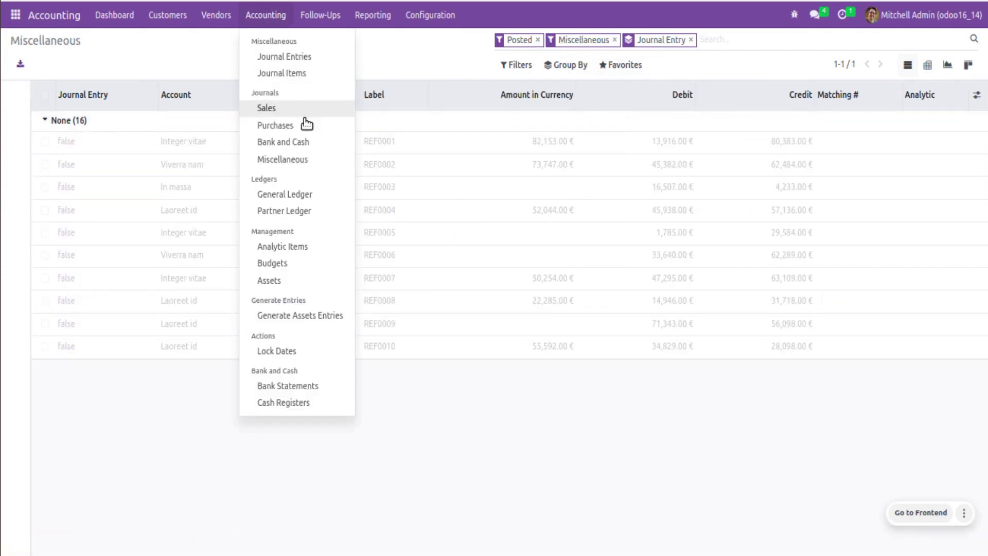
{"action": "left_click", "coordinate": [273, 196]}
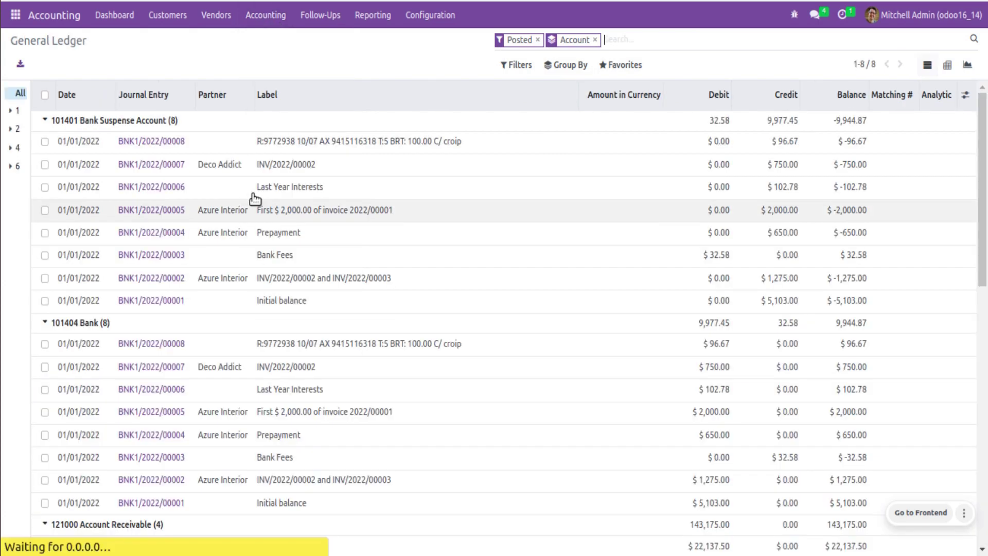
{"action": "scroll", "coordinate": [985, 220], "scroll_direction": "down", "scroll_amount": 15}
{"action": "scroll", "coordinate": [986, 221], "scroll_direction": "up", "scroll_amount": 15}
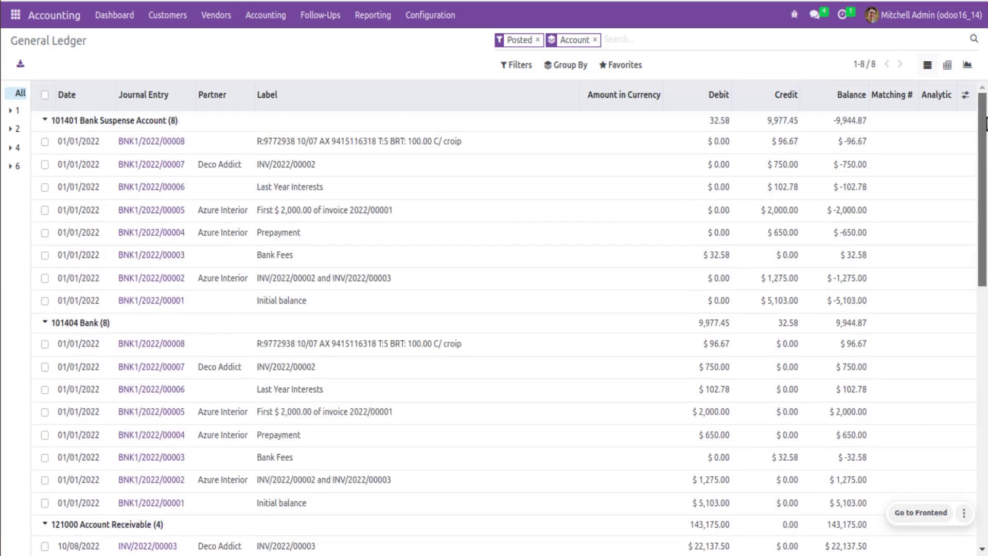
{"action": "left_click", "coordinate": [21, 111]}
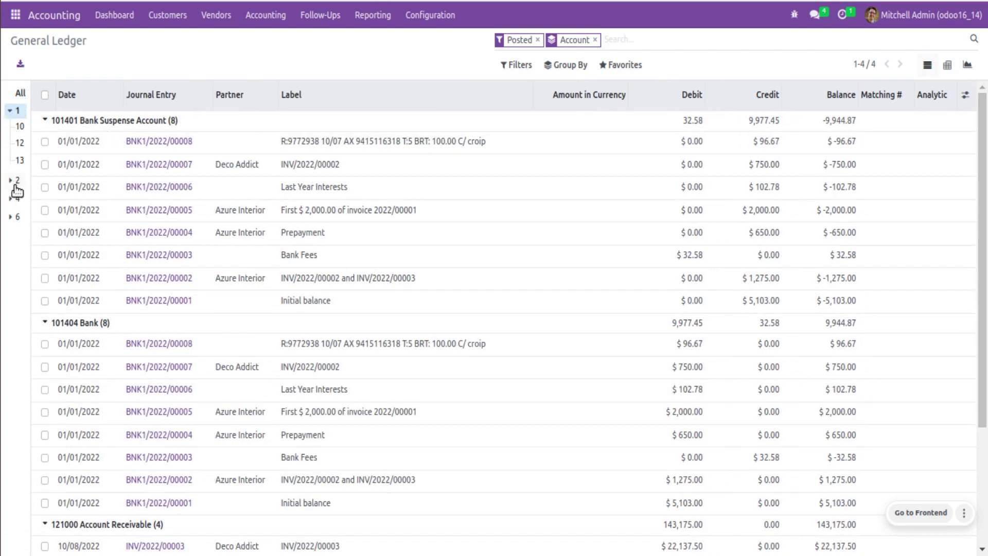
{"action": "left_click", "coordinate": [565, 67]}
{"action": "left_click", "coordinate": [565, 69]}
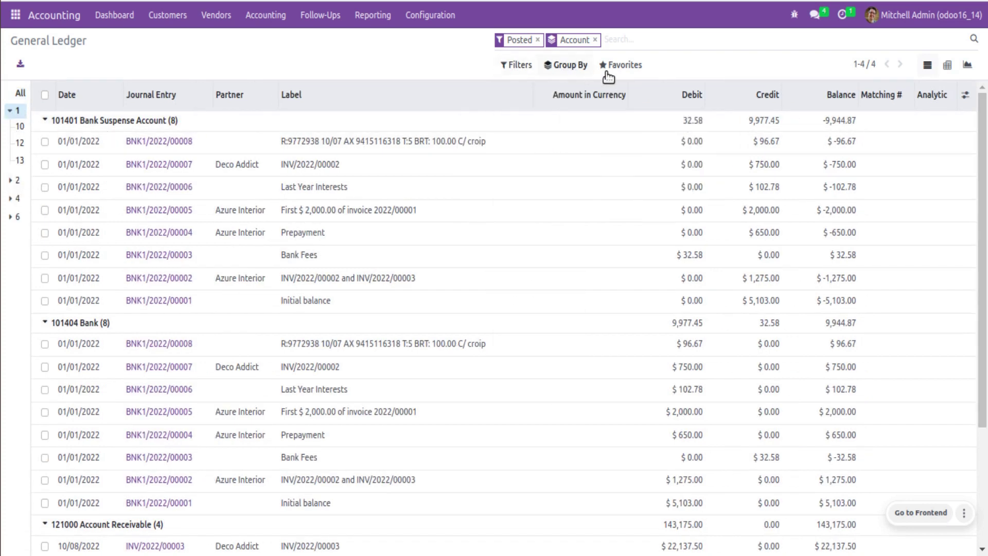
{"action": "left_click", "coordinate": [971, 68]}
{"action": "left_click", "coordinate": [946, 67]}
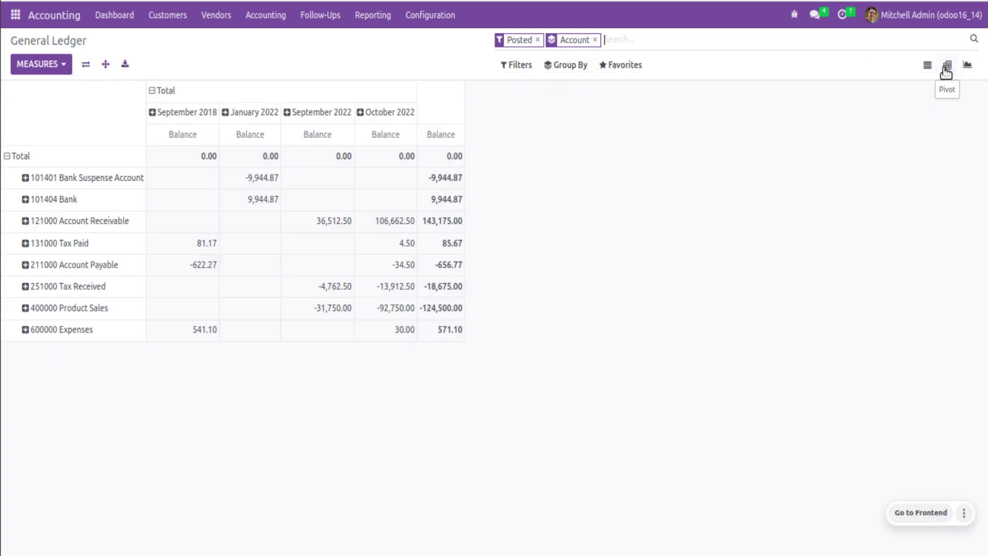
- View the Partner Ledger and open the Budget 2023: Pessimistic record
{"action": "left_click", "coordinate": [272, 17]}
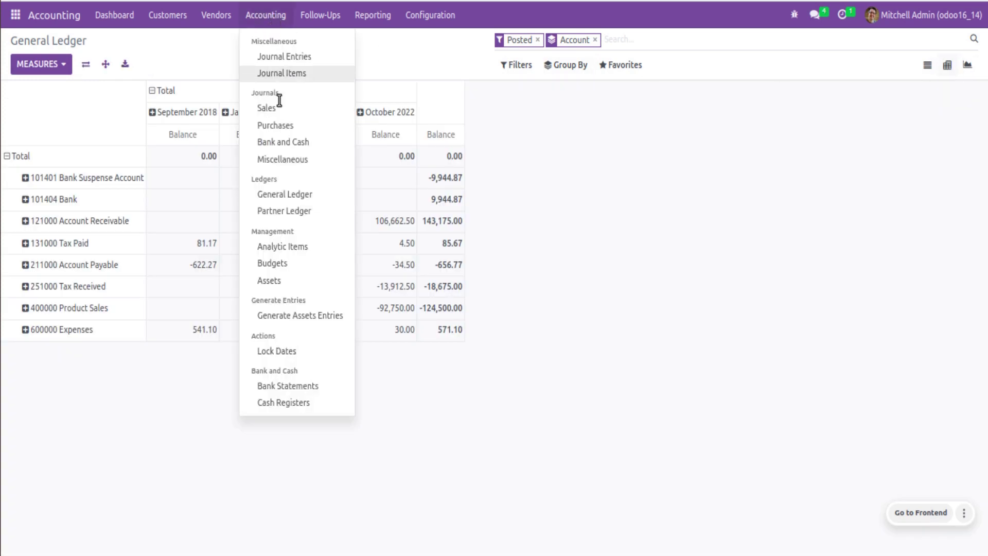
{"action": "left_click", "coordinate": [303, 212]}
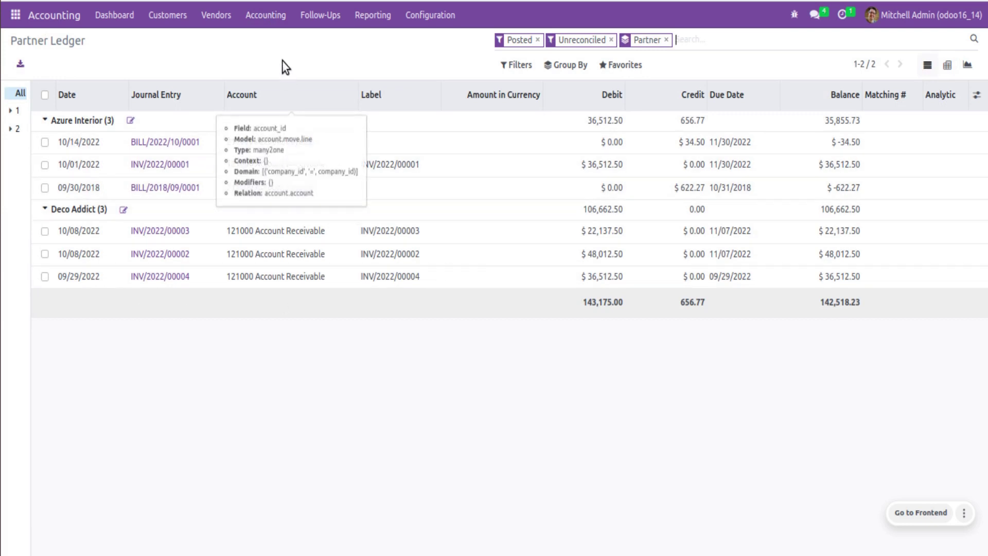
{"action": "left_click", "coordinate": [268, 16]}
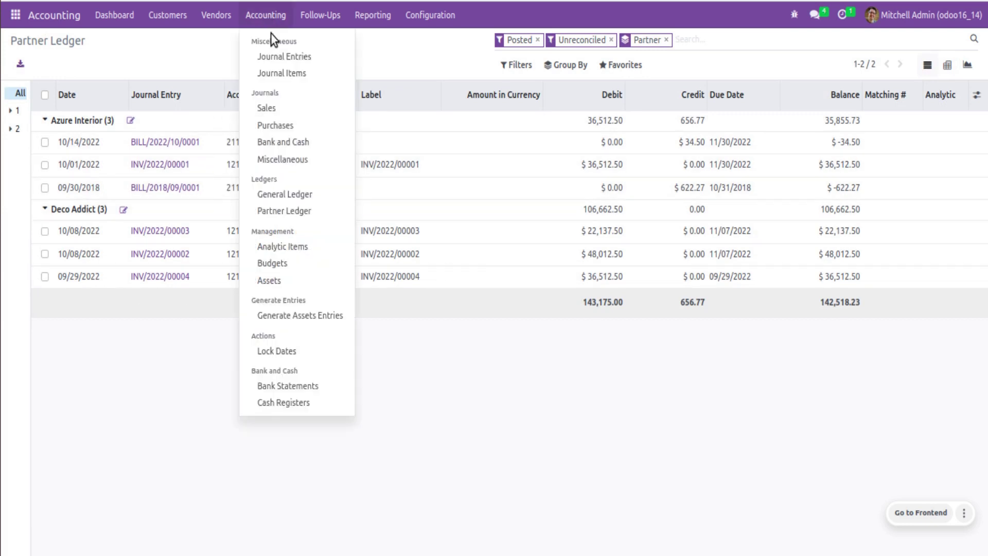
{"action": "left_click", "coordinate": [296, 263]}
{"action": "left_click", "coordinate": [273, 142]}
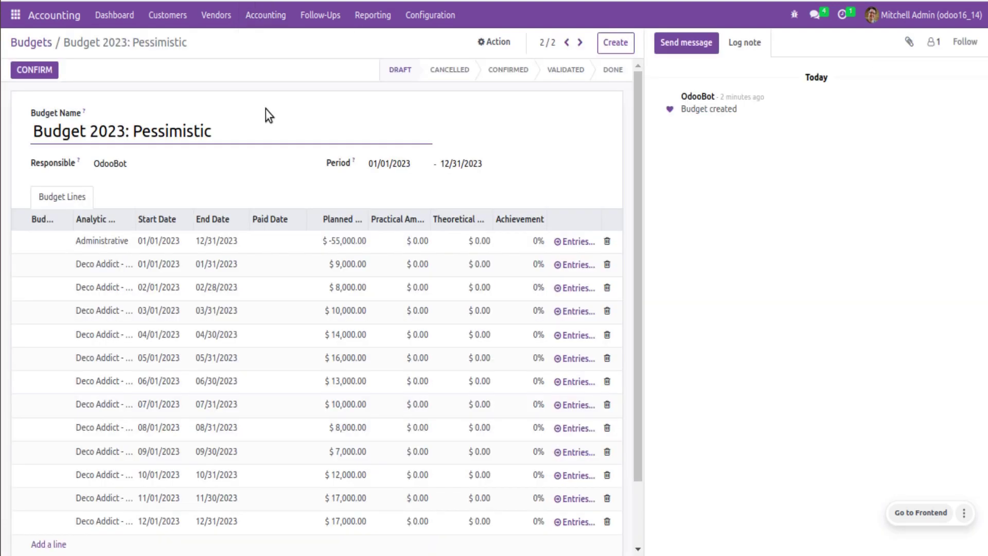
- View the Assets list and the Lock Dates dialog, closing the dialog without saving
{"action": "left_click", "coordinate": [244, 17]}
{"action": "left_click", "coordinate": [297, 279]}
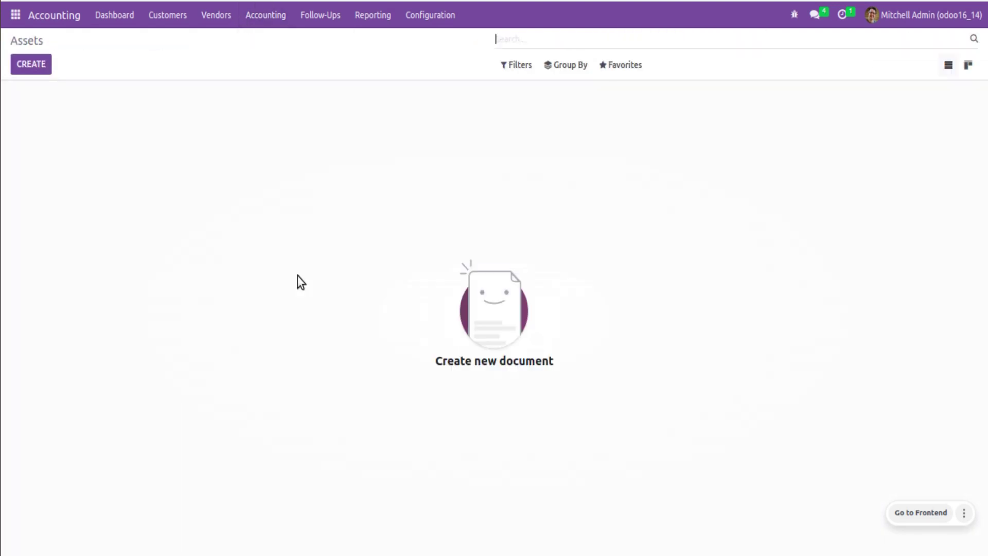
{"action": "left_click", "coordinate": [275, 20]}
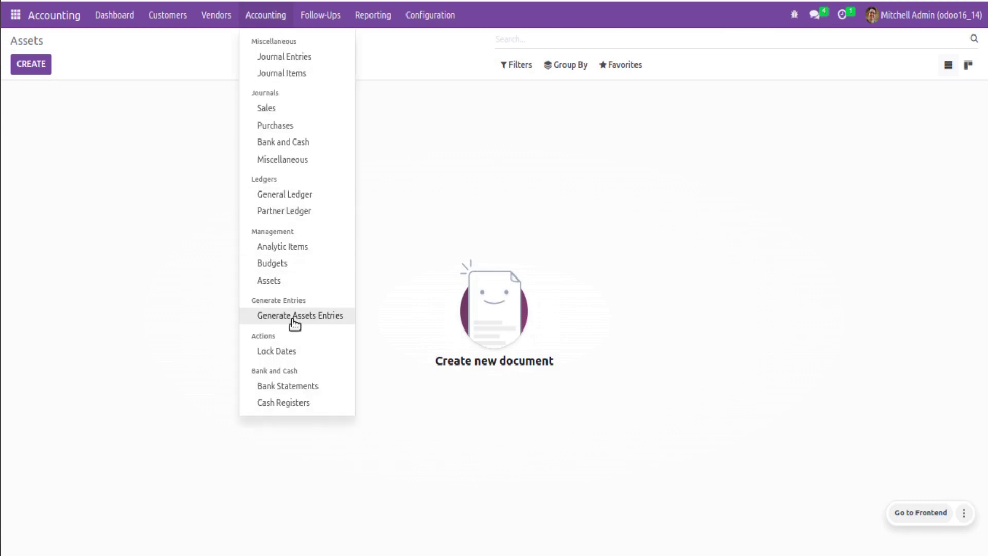
{"action": "left_click", "coordinate": [268, 353]}
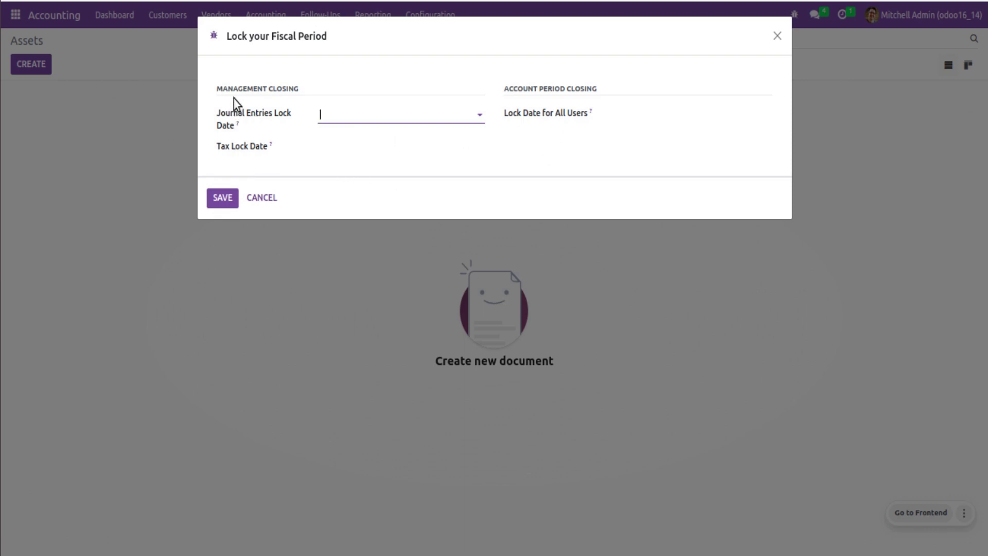
{"action": "left_click", "coordinate": [255, 197]}
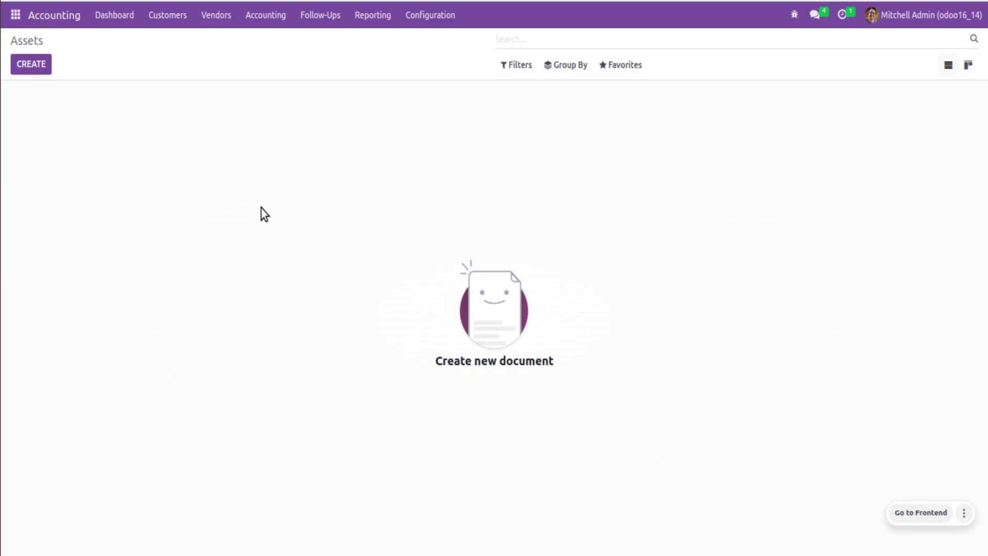
- View the Bank Statements list and the Cash Registers list
{"action": "left_click", "coordinate": [256, 21]}
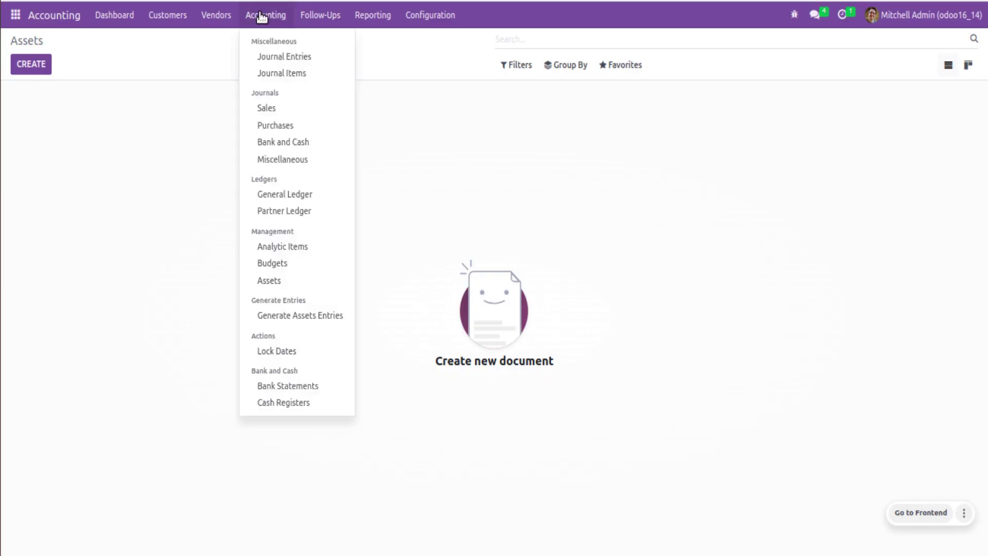
{"action": "left_click", "coordinate": [281, 387]}
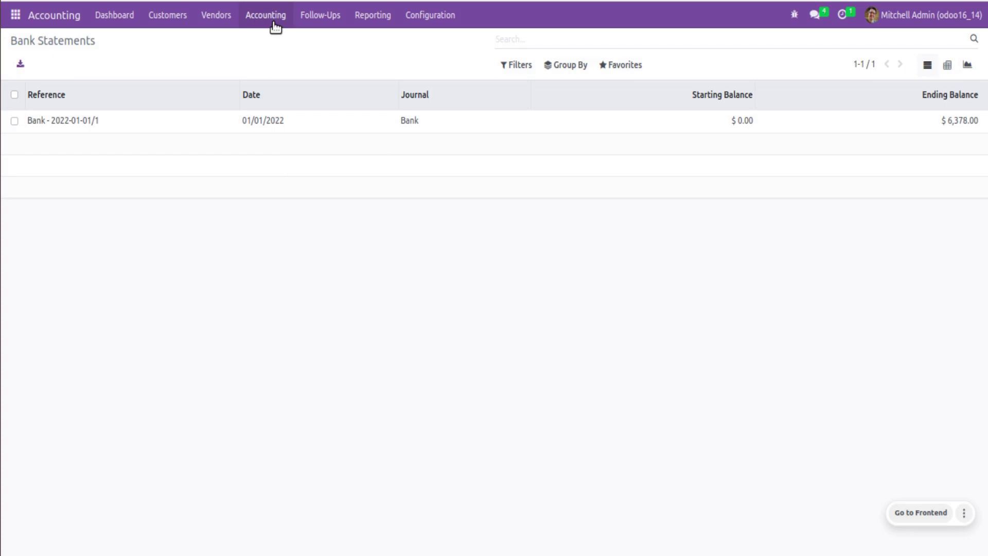
{"action": "left_click", "coordinate": [271, 20]}
{"action": "left_click", "coordinate": [297, 409]}
{"action": "left_click", "coordinate": [264, 23]}
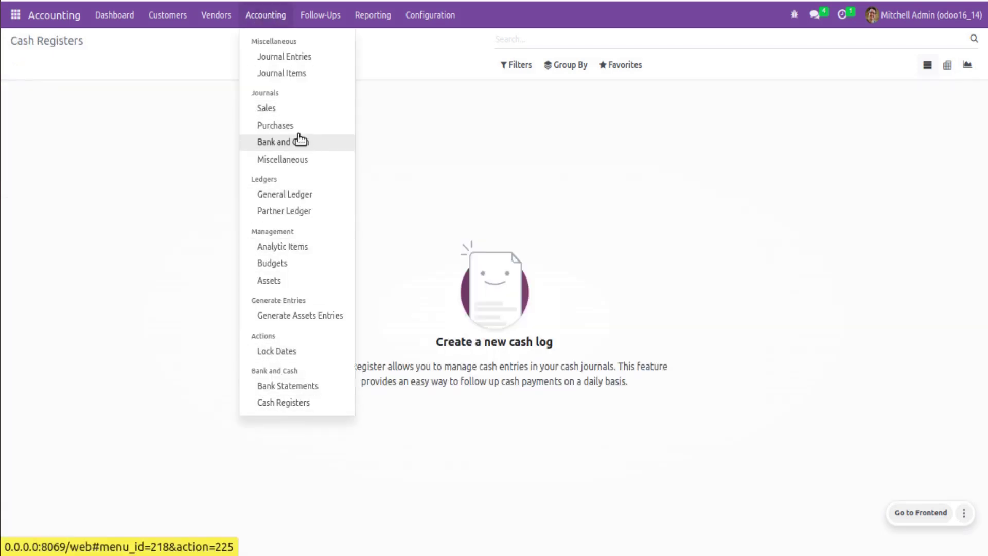
- View the Send Follow-Ups dialog, cancel it without sending, and compare the Follow-Ups entries with the Invoicing app
{"action": "left_click", "coordinate": [307, 21]}
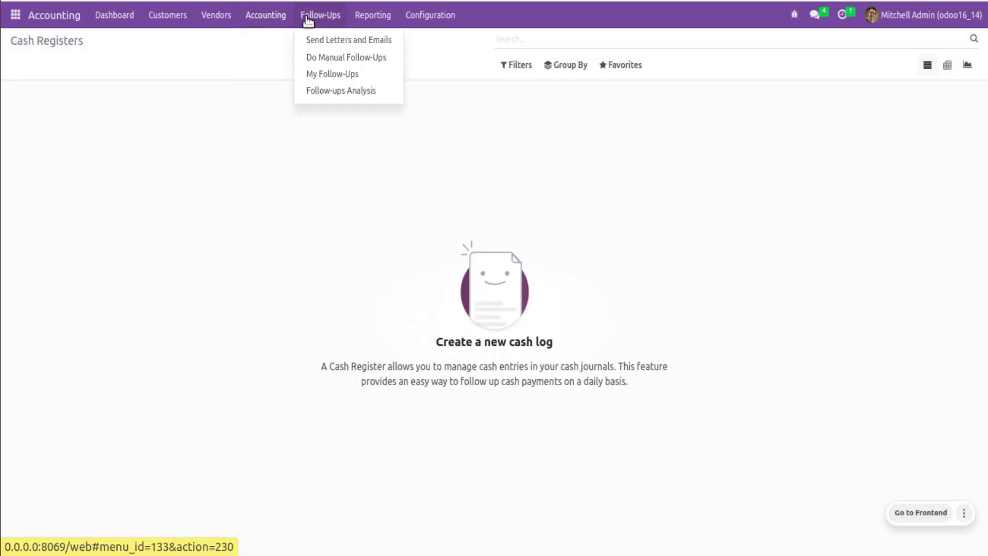
{"action": "left_click", "coordinate": [334, 43]}
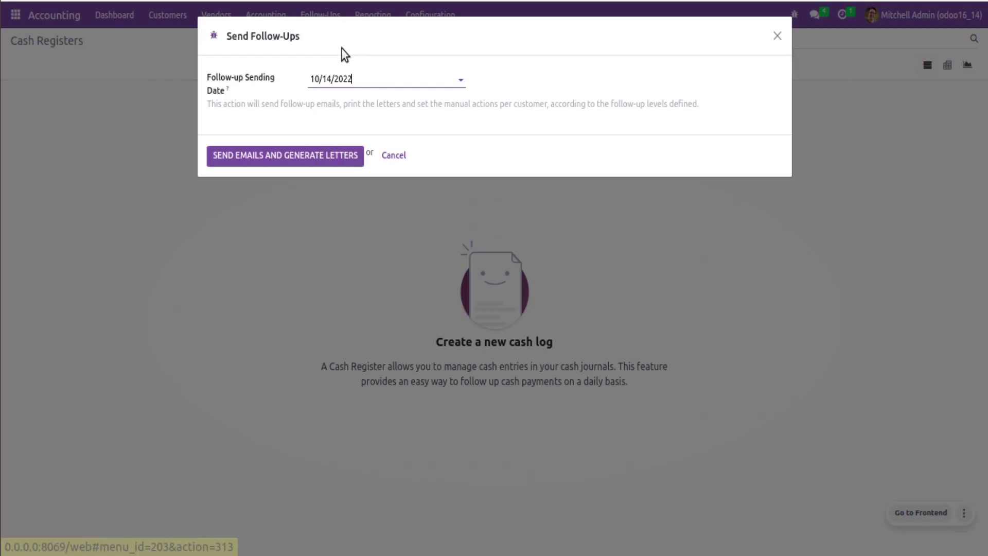
{"action": "left_click", "coordinate": [400, 161]}
{"action": "left_click", "coordinate": [336, 16]}
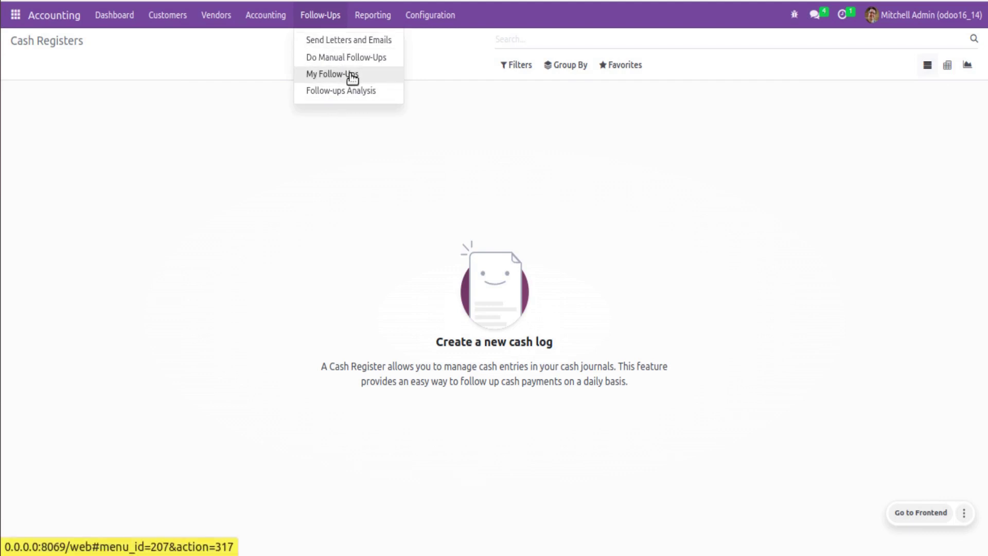
{"action": "mouse_move", "coordinate": [216, 15]}
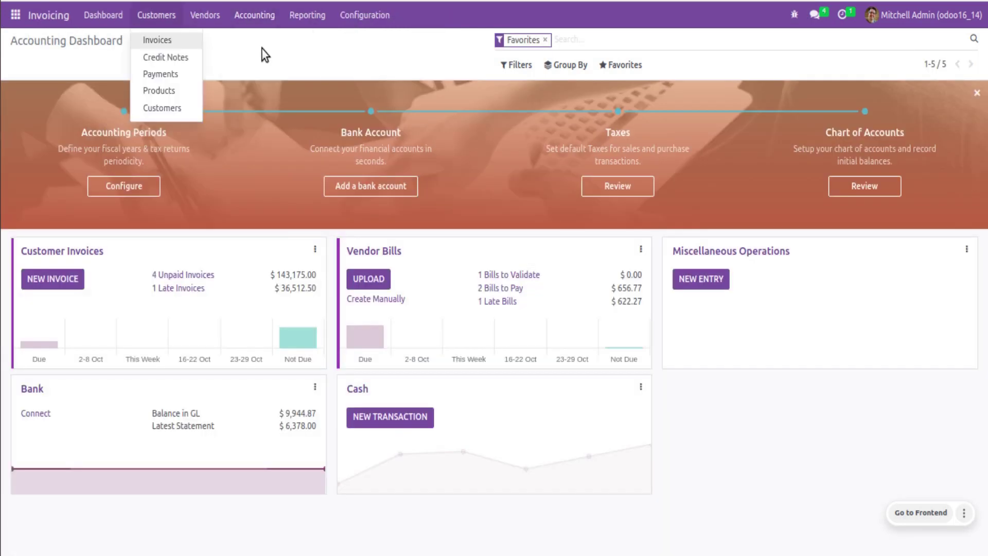
{"action": "mouse_move", "coordinate": [307, 15]}
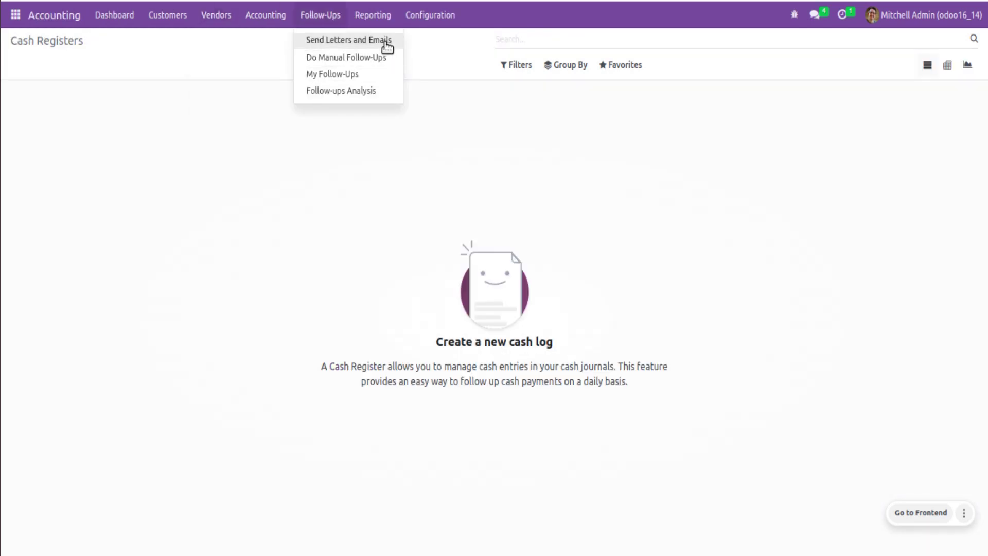
- Open the Balance Sheet report dialog, view its options and cancel it without printing
{"action": "mouse_move", "coordinate": [372, 21]}
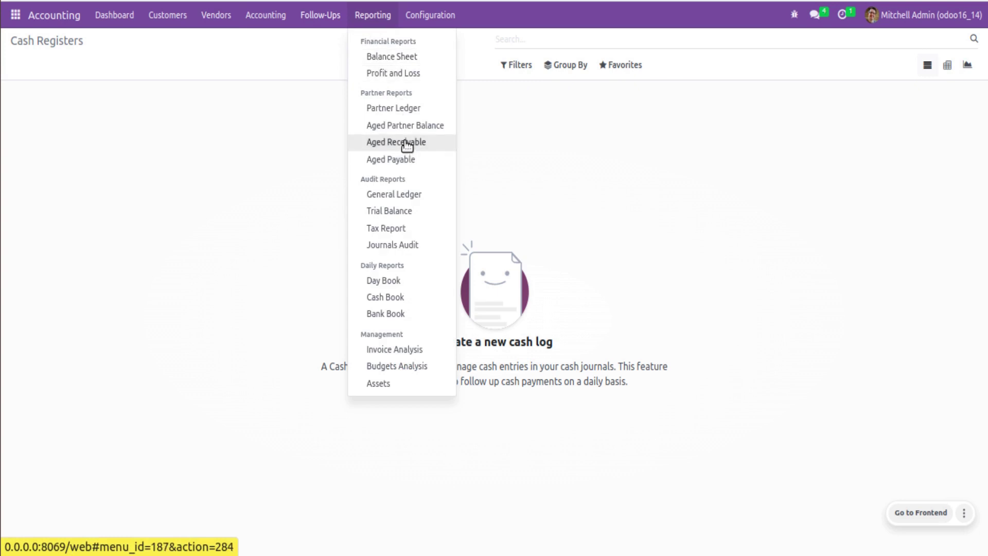
{"action": "left_click", "coordinate": [390, 58]}
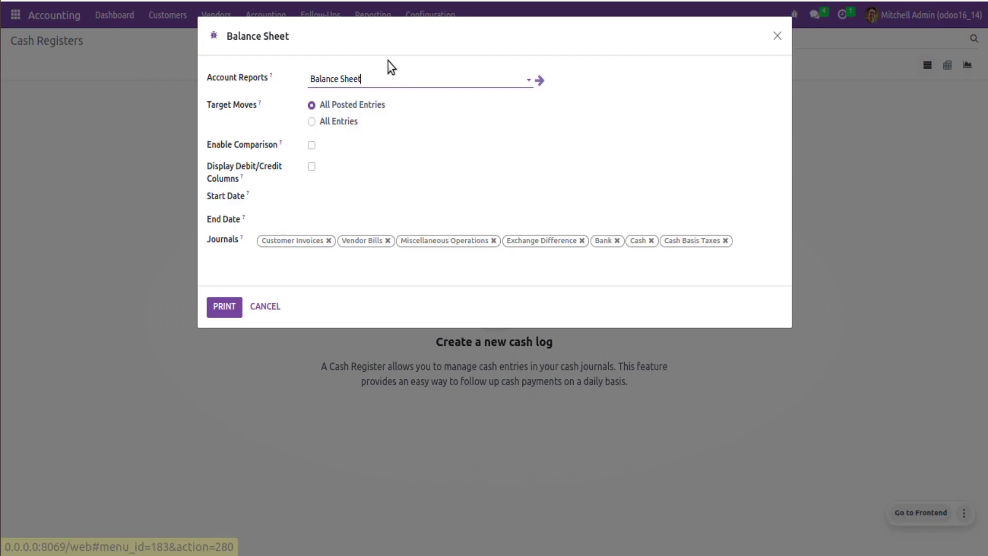
{"action": "left_click", "coordinate": [269, 308]}
- Try the All Entries and Enable Comparison options of the Profit and Loss report and cancel without printing
{"action": "left_click", "coordinate": [373, 15]}
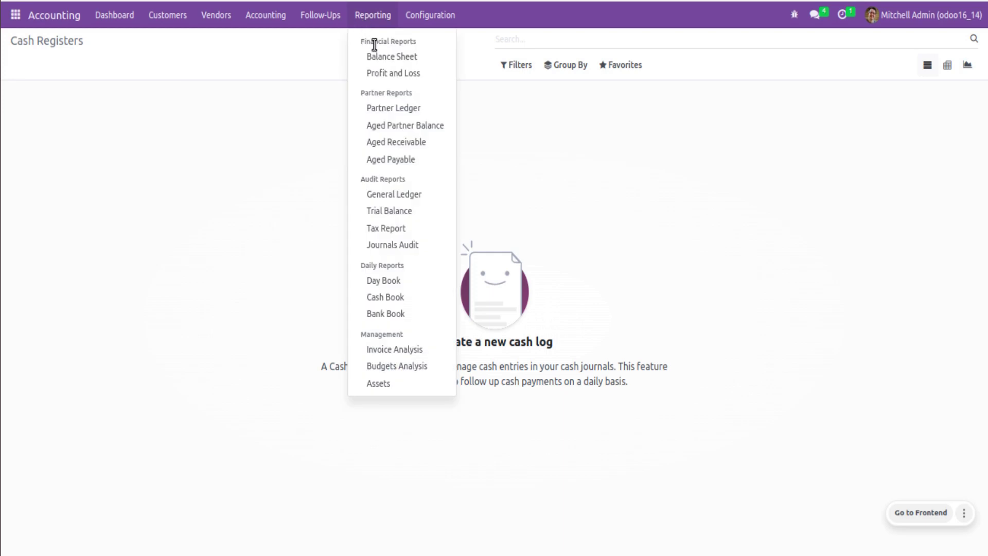
{"action": "left_click", "coordinate": [384, 75]}
{"action": "left_click", "coordinate": [311, 121]}
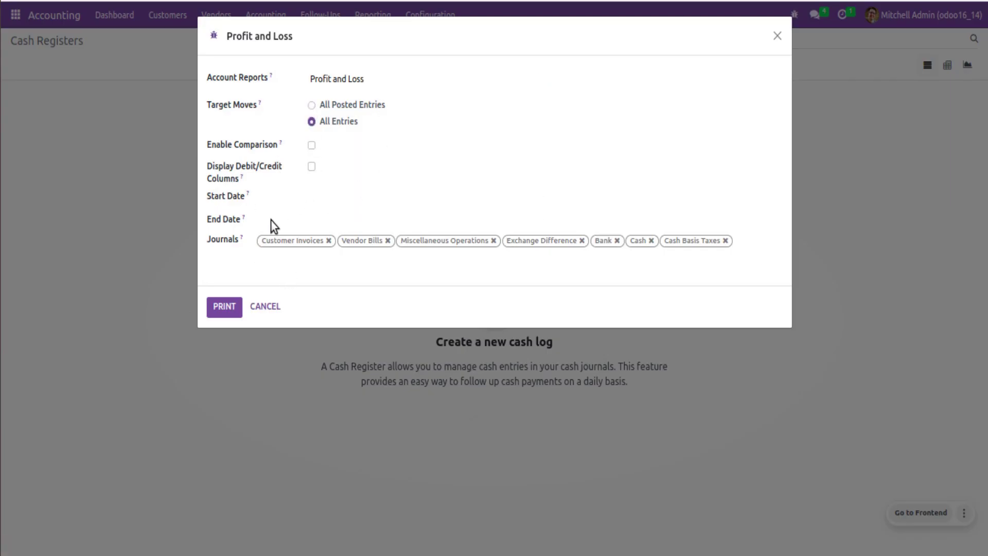
{"action": "left_click", "coordinate": [312, 146]}
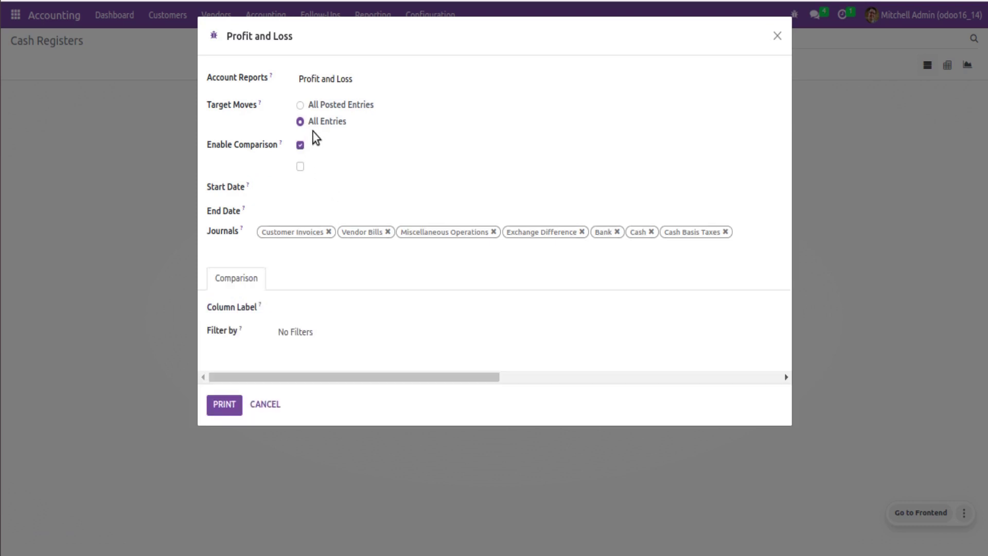
{"action": "left_click", "coordinate": [315, 107]}
{"action": "left_click", "coordinate": [271, 404]}
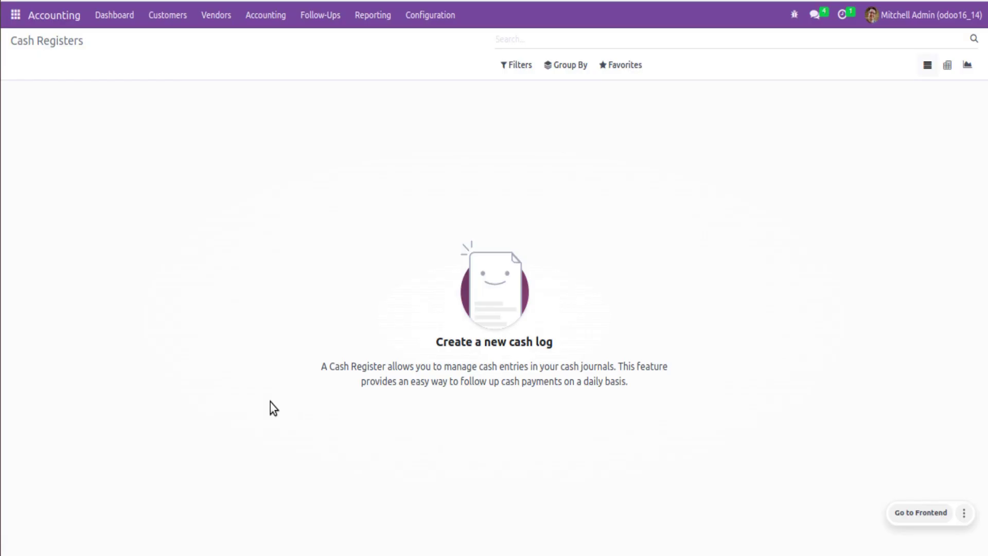
- Open the Partner Ledger report dialog, cancel it without printing, and view the list of available reports again
{"action": "left_click", "coordinate": [362, 19]}
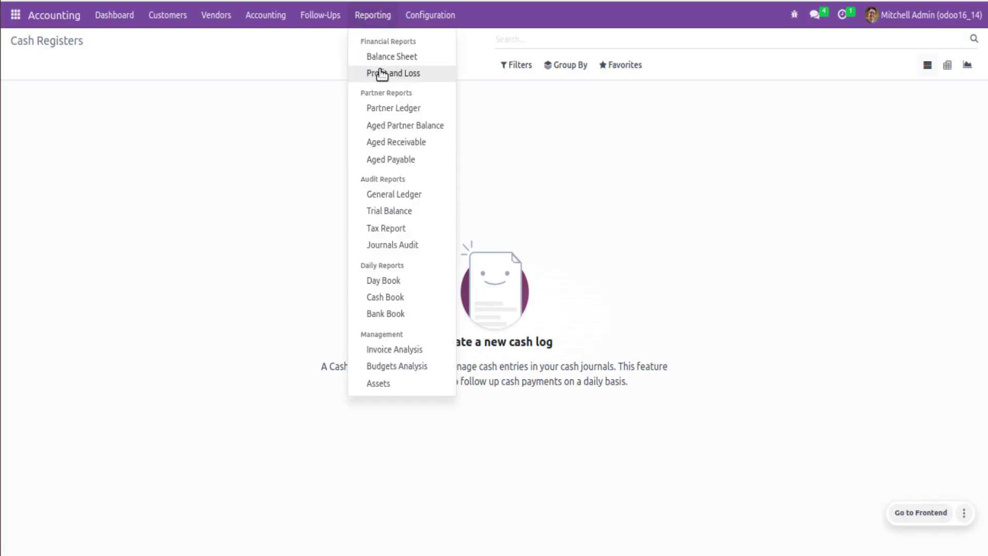
{"action": "left_click", "coordinate": [398, 116]}
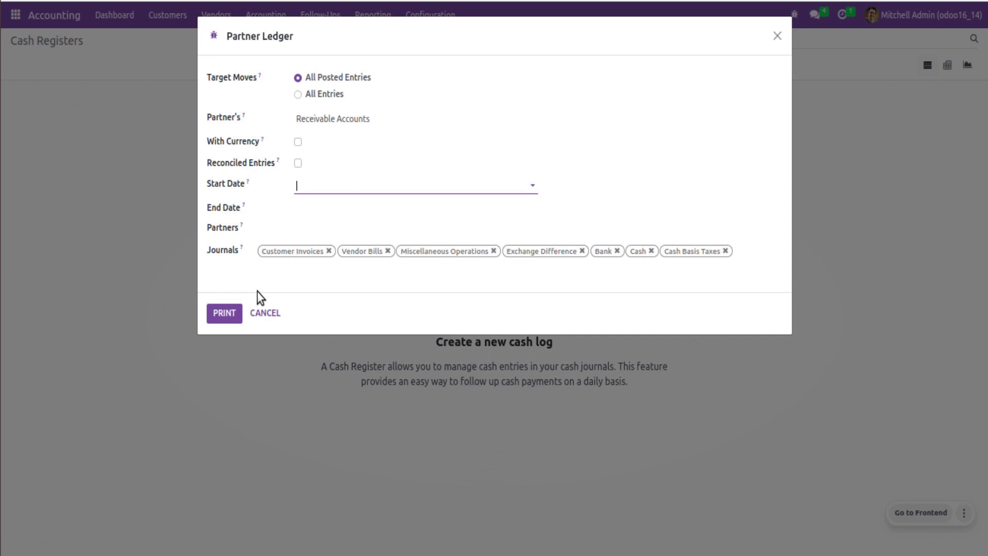
{"action": "left_click", "coordinate": [274, 313]}
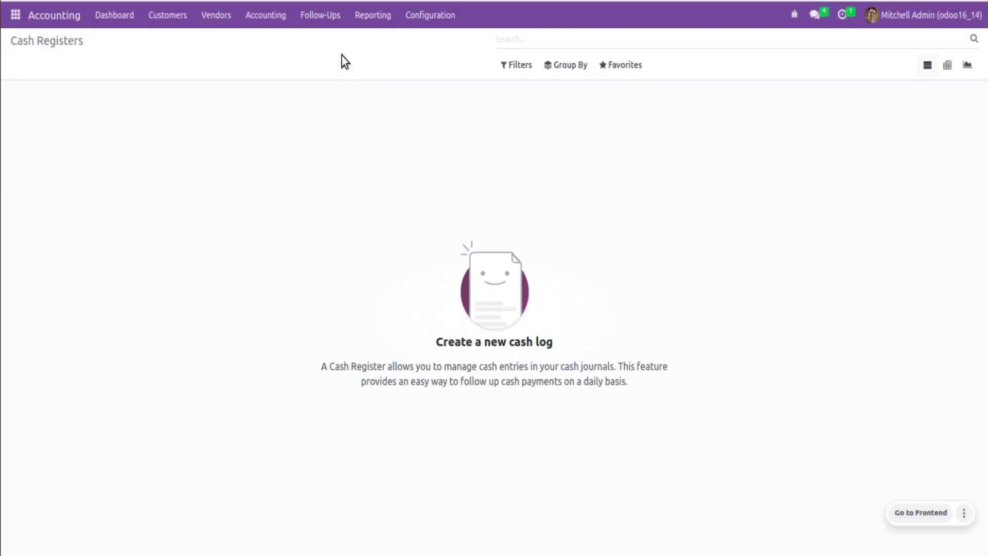
{"action": "left_click", "coordinate": [372, 15]}
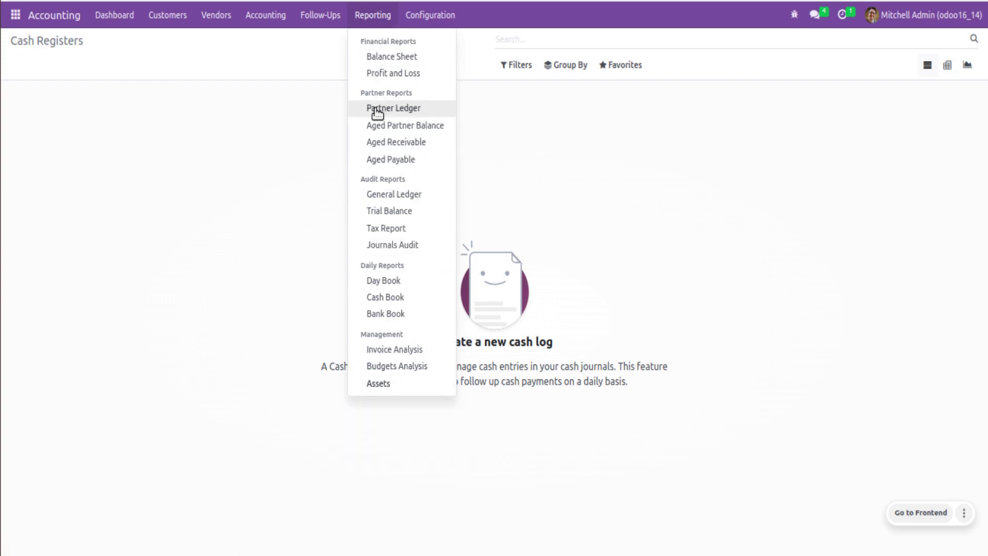
- Compare the Configuration entries of the Accounting module with those of the Invoicing app
{"action": "left_click", "coordinate": [427, 15]}
{"action": "left_click", "coordinate": [426, 15]}
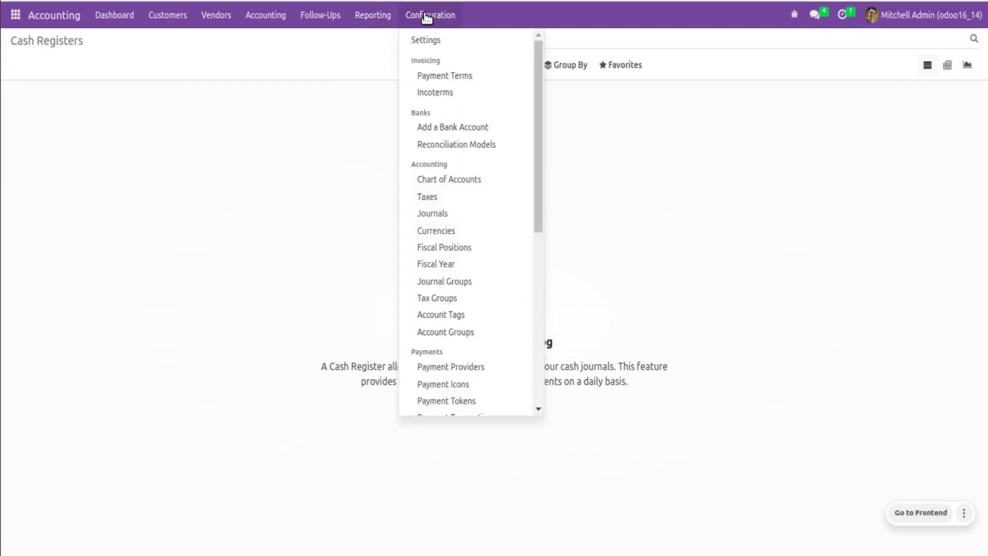
{"action": "scroll", "coordinate": [452, 161], "scroll_direction": "down", "scroll_amount": 5}
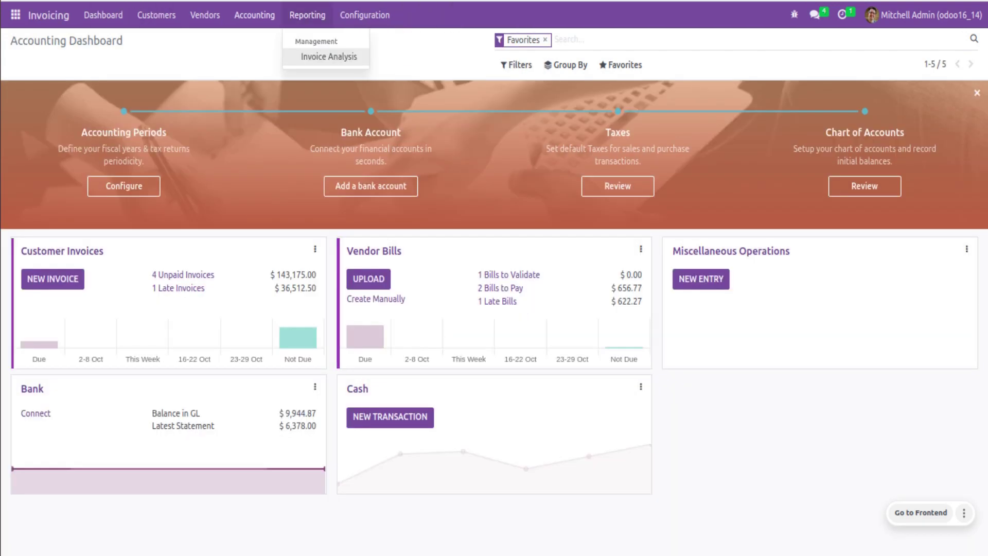
{"action": "left_click", "coordinate": [404, 136]}
{"action": "left_click", "coordinate": [350, 10]}
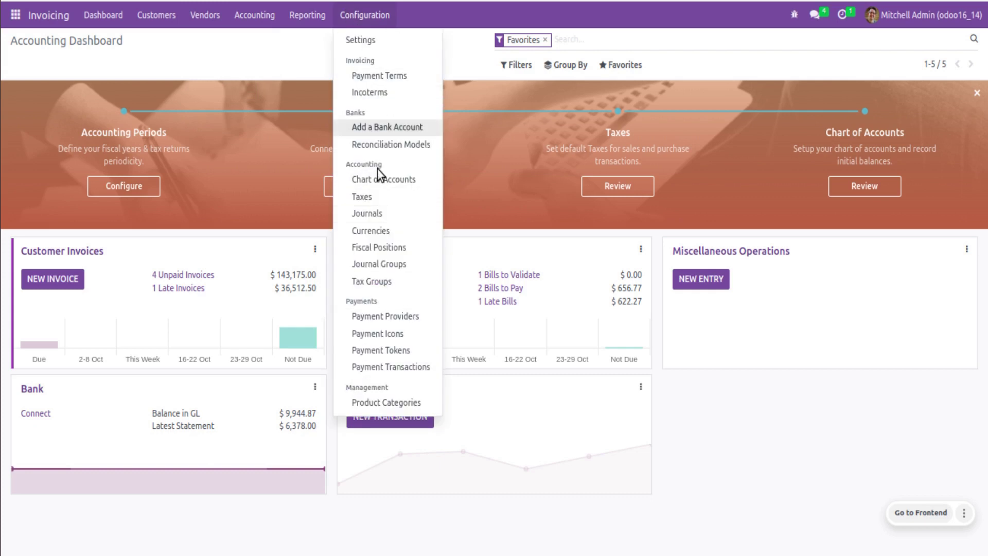
{"action": "left_click", "coordinate": [416, 19]}
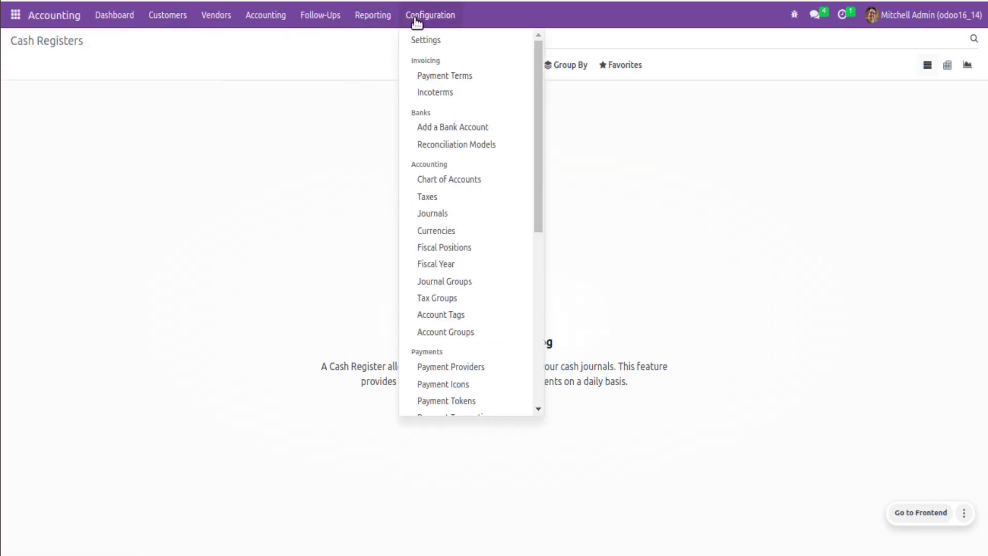
{"action": "left_click", "coordinate": [416, 19]}
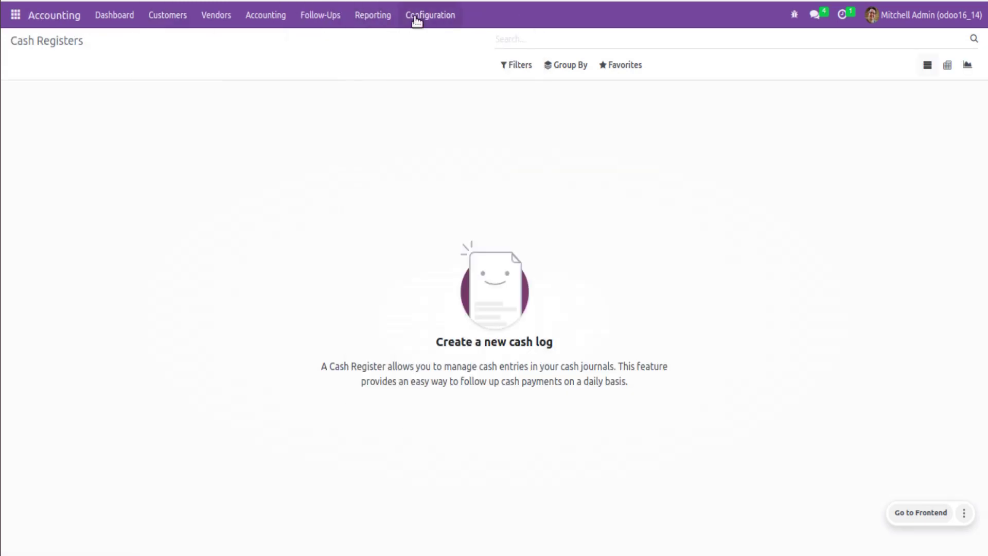
{"action": "left_click", "coordinate": [416, 20]}
{"action": "left_click_drag", "start_coordinate": [536, 85], "coordinate": [547, 313]}
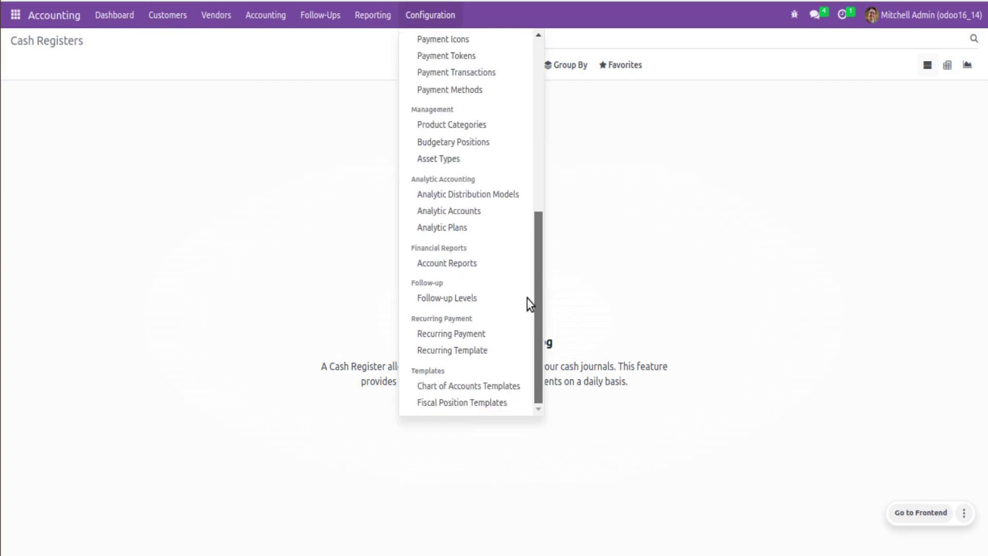
- Open the Follow-up Levels configuration and view the follow-up actions of YourCompany
{"action": "scroll", "coordinate": [529, 302], "scroll_direction": "up", "scroll_amount": 8}
{"action": "scroll", "coordinate": [491, 136], "scroll_direction": "down", "scroll_amount": 8}
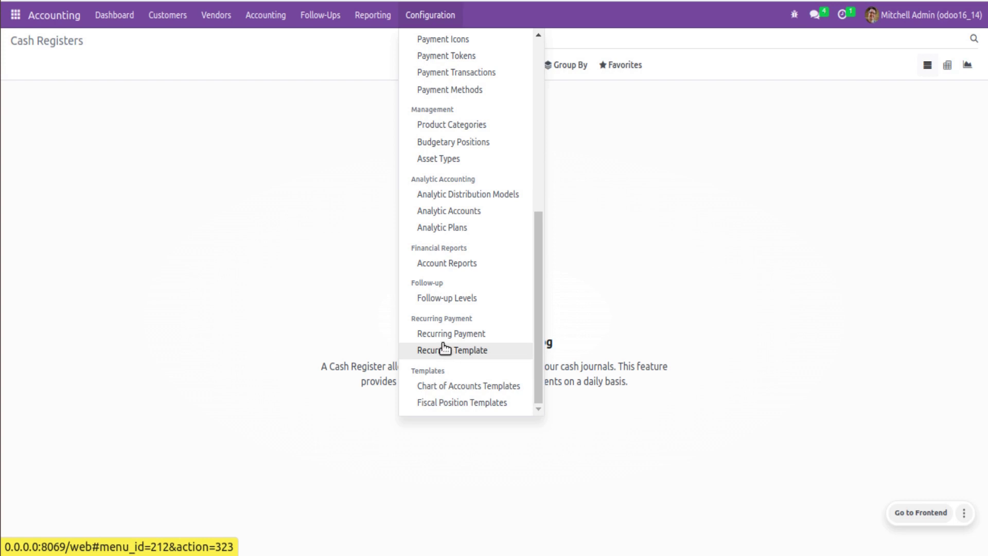
{"action": "left_click", "coordinate": [442, 308]}
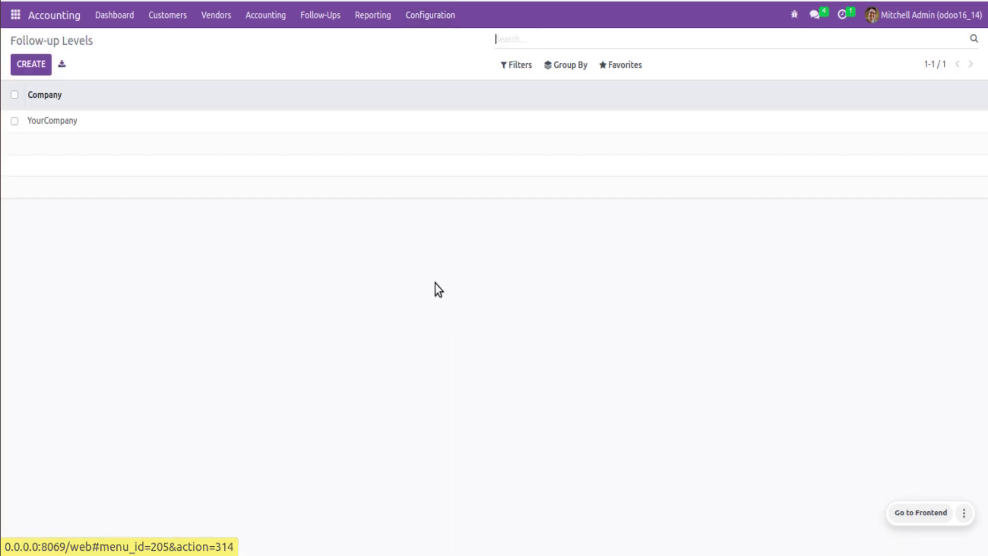
{"action": "left_click", "coordinate": [66, 123]}
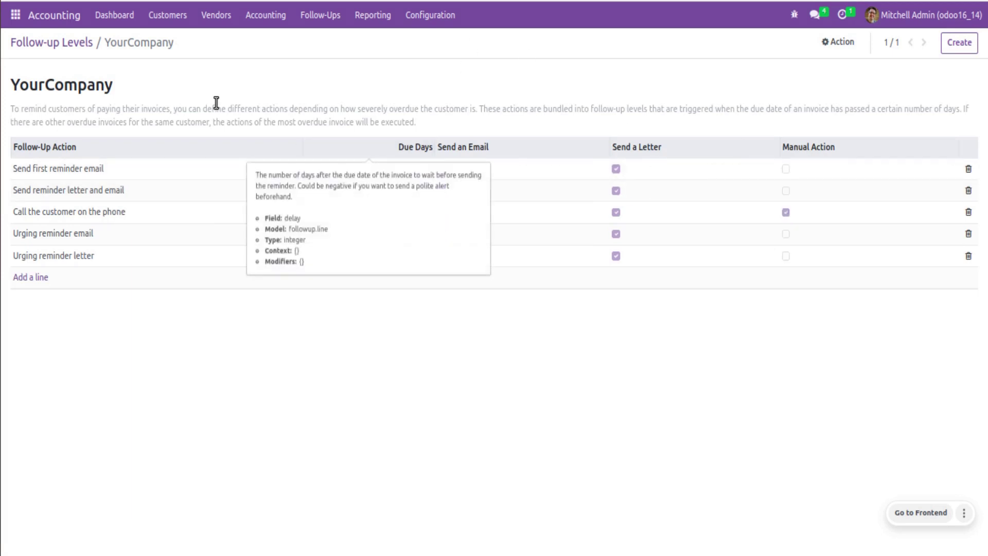
- View the Profit and Loss and Balance Sheet definitions under Account Reports and return to the Financial Reports list
{"action": "left_click", "coordinate": [427, 26]}
{"action": "scroll", "coordinate": [434, 256], "scroll_direction": "down", "scroll_amount": 7}
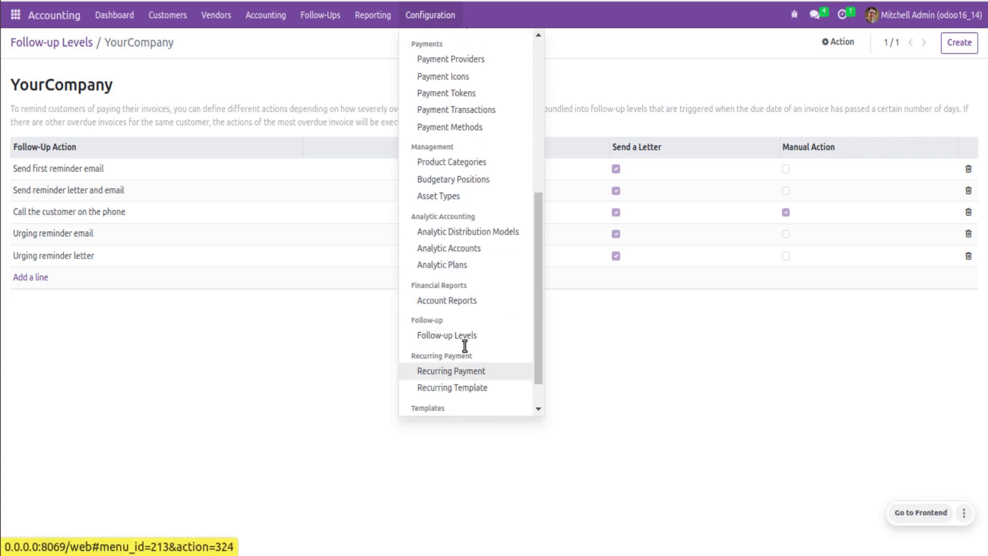
{"action": "left_click", "coordinate": [441, 304]}
{"action": "left_click", "coordinate": [118, 121]}
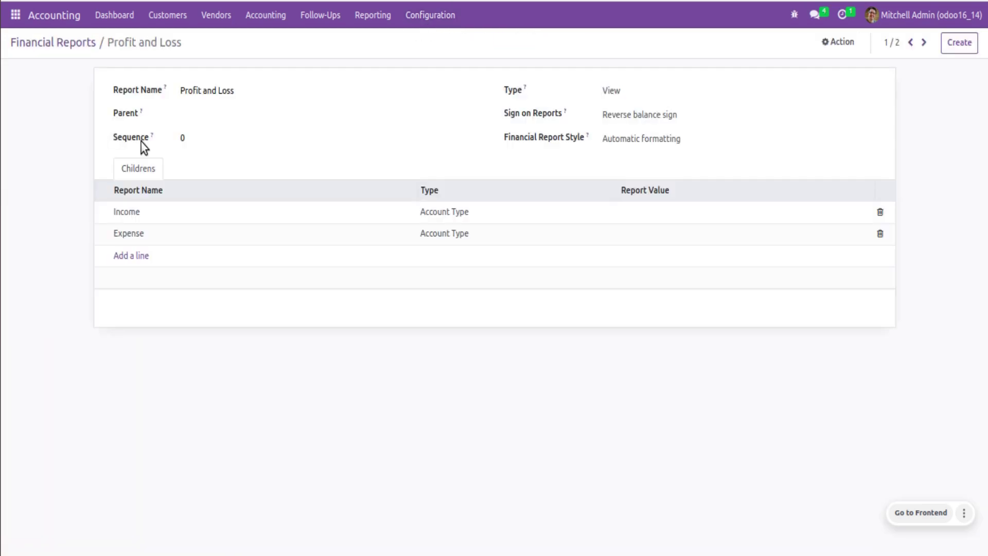
{"action": "left_click", "coordinate": [917, 45]}
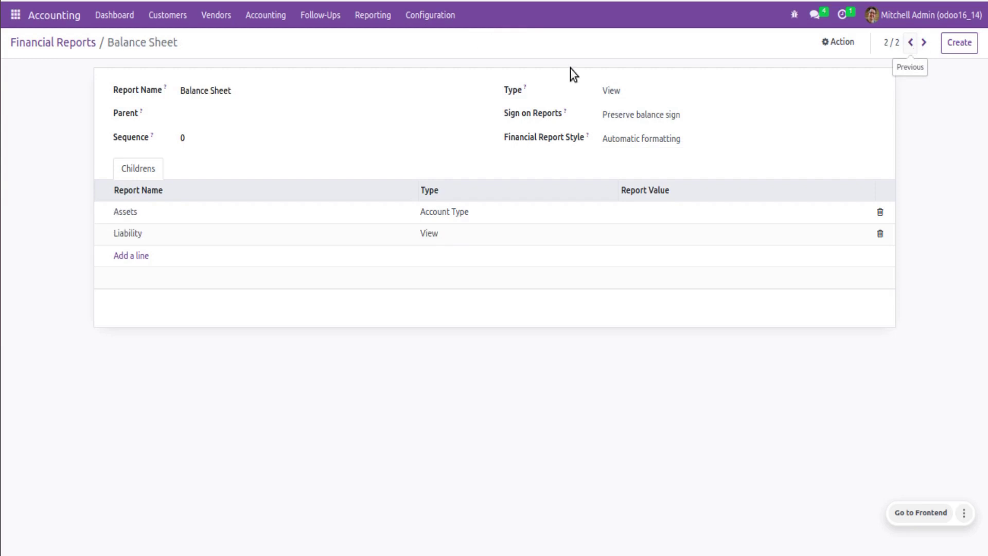
{"action": "left_click", "coordinate": [85, 44]}
- Examine the Accounting Configuration entries for analytic accounting, budgetary positions, asset types, payments, account groups, fiscal year and payment terms
{"action": "left_click", "coordinate": [412, 21]}
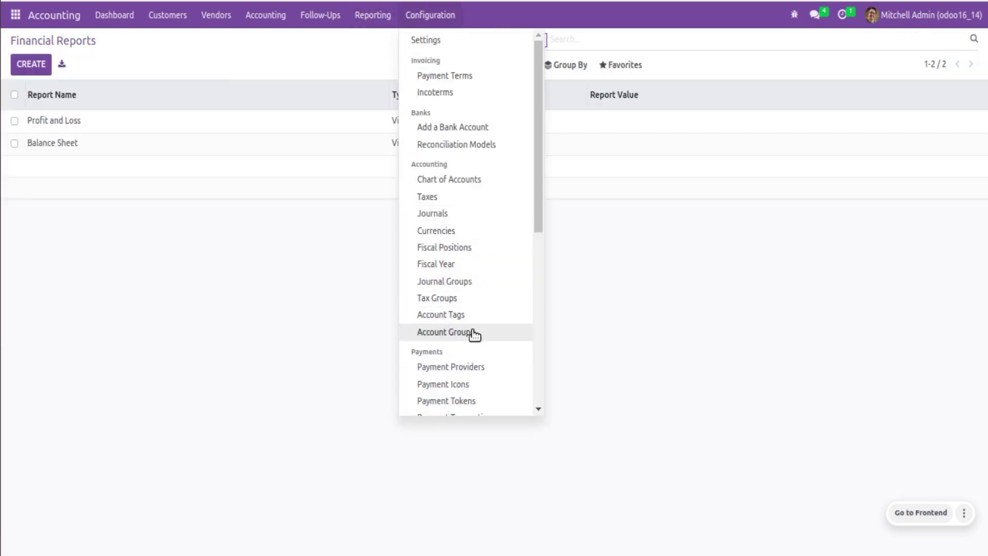
{"action": "scroll", "coordinate": [458, 299], "scroll_direction": "down", "scroll_amount": 7}
{"action": "scroll", "coordinate": [458, 281], "scroll_direction": "up", "scroll_amount": 2}
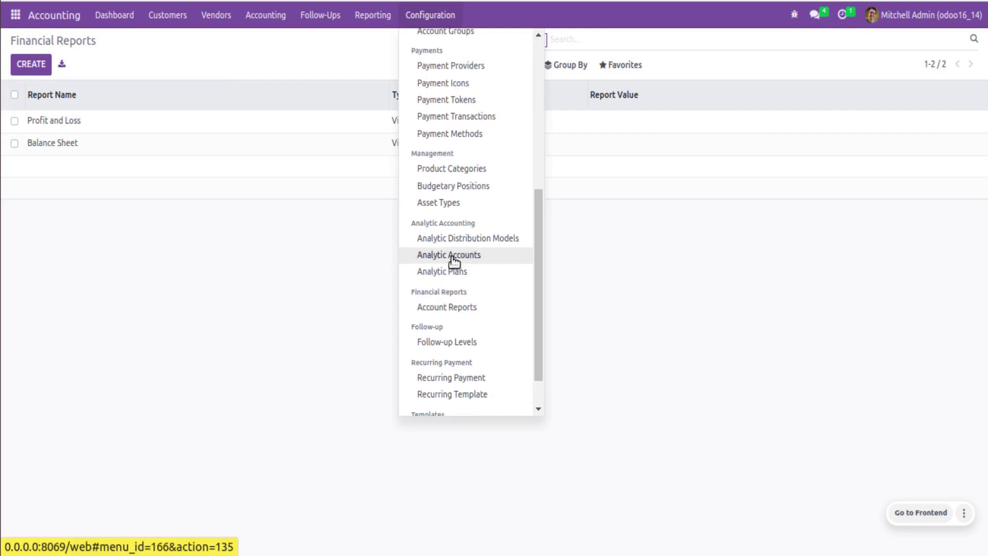
{"action": "scroll", "coordinate": [466, 225], "scroll_direction": "up", "scroll_amount": 2}
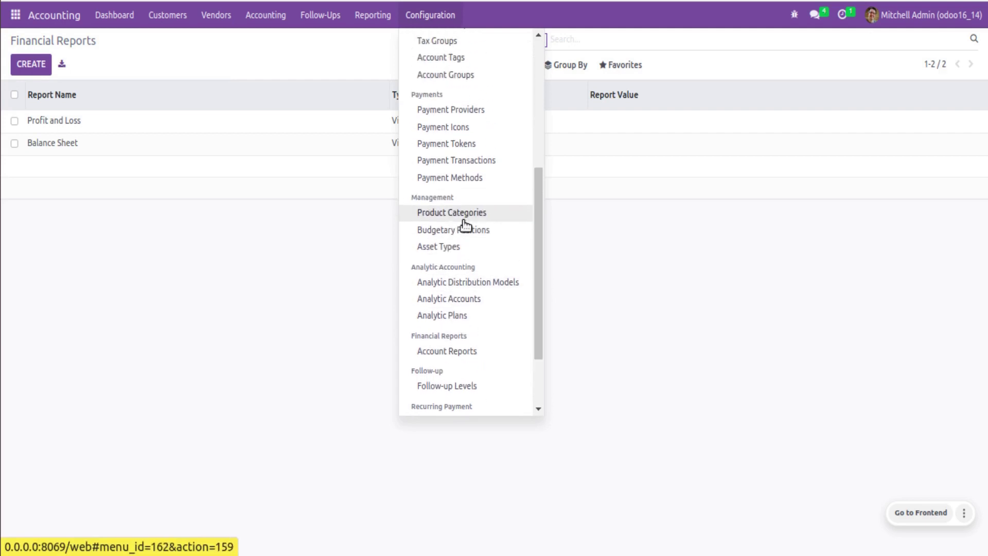
{"action": "scroll", "coordinate": [458, 198], "scroll_direction": "up", "scroll_amount": 6}
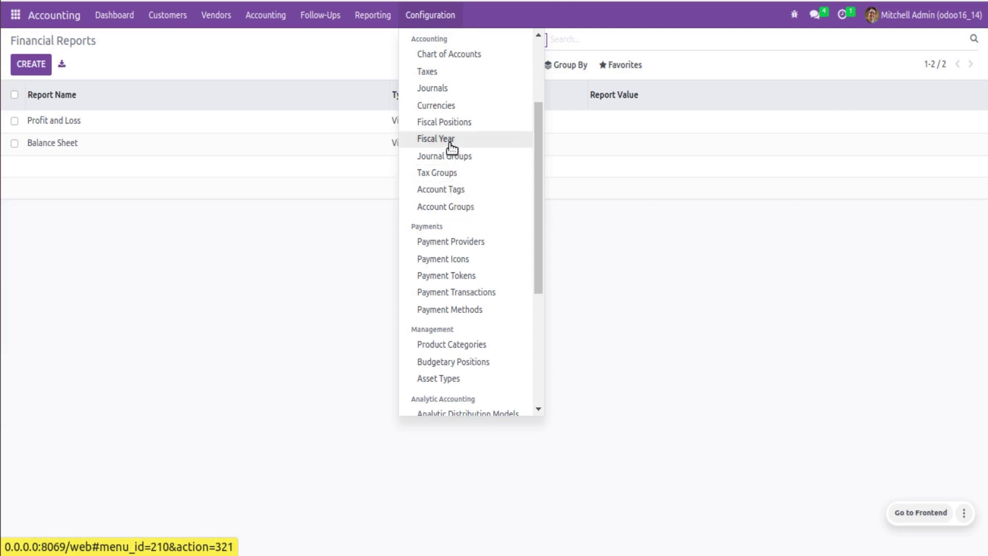
{"action": "scroll", "coordinate": [451, 148], "scroll_direction": "up", "scroll_amount": 2}
{"action": "scroll", "coordinate": [454, 171], "scroll_direction": "up", "scroll_amount": 2}
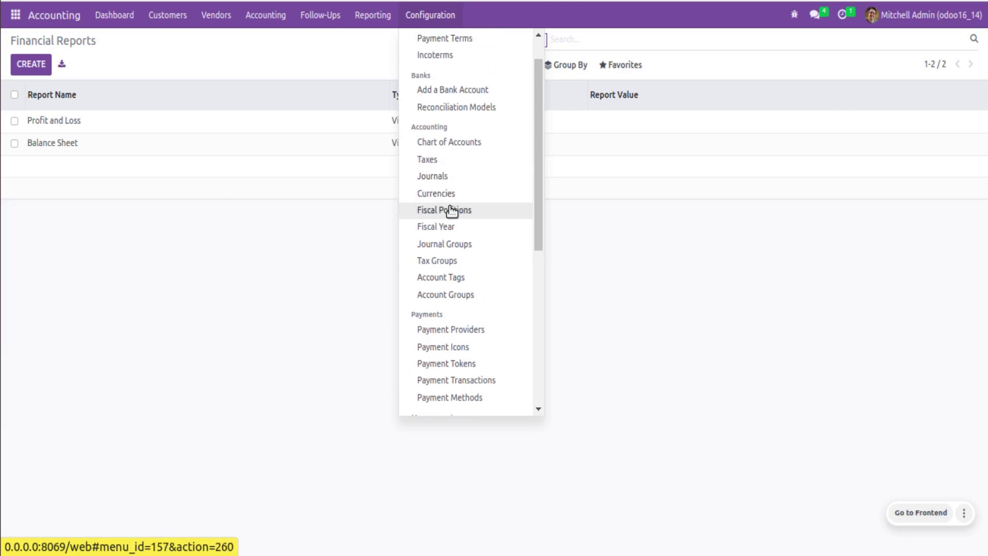
{"action": "scroll", "coordinate": [442, 195], "scroll_direction": "up", "scroll_amount": 2}
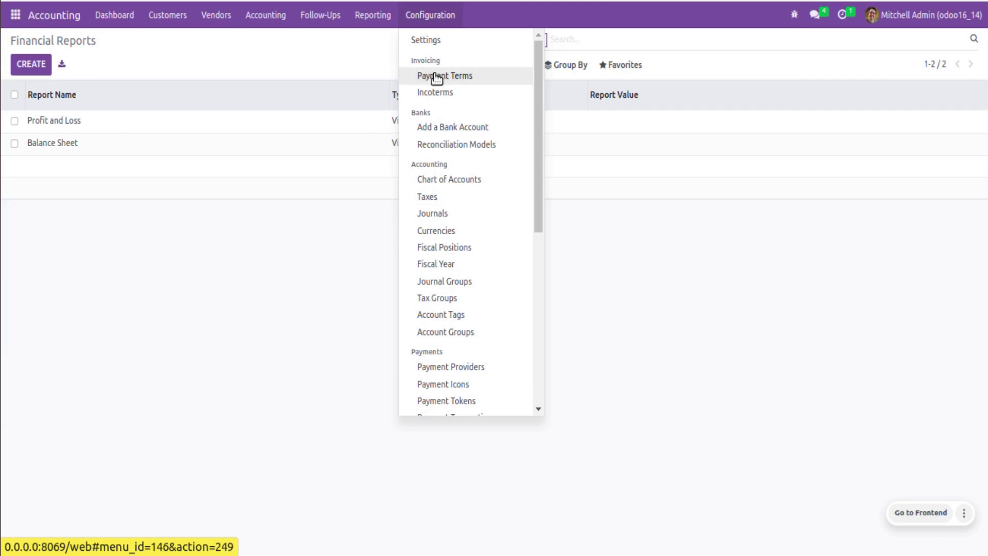
- Open the Accounting settings and try the Sales Credit Limit option, switching it back off without saving
{"action": "left_click", "coordinate": [428, 46]}
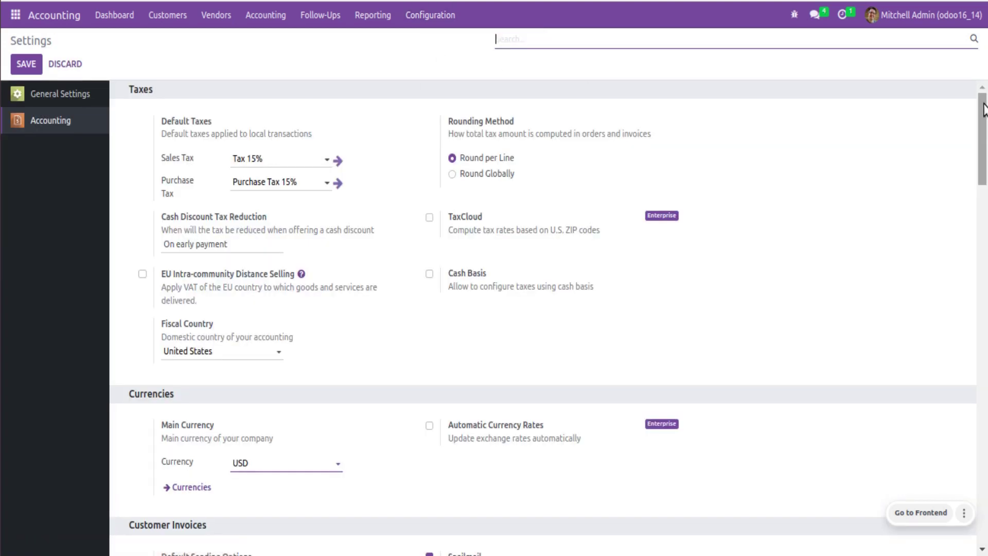
{"action": "scroll", "coordinate": [986, 168], "scroll_direction": "down", "scroll_amount": 6}
{"action": "scroll", "coordinate": [985, 167], "scroll_direction": "down", "scroll_amount": 5}
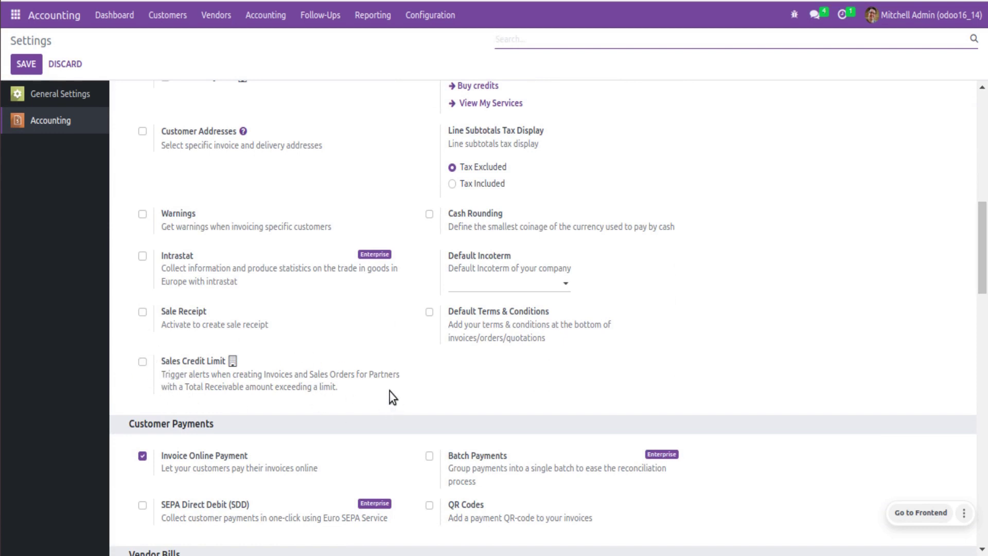
{"action": "left_click", "coordinate": [142, 363]}
{"action": "left_click", "coordinate": [142, 364]}
- Examine the remaining Accounting settings, including Bank & Cash, Fiscal Periods and Enhanced Financial Reports, and recheck the configuration and reporting entries
{"action": "scroll", "coordinate": [175, 374], "scroll_direction": "down", "scroll_amount": 3}
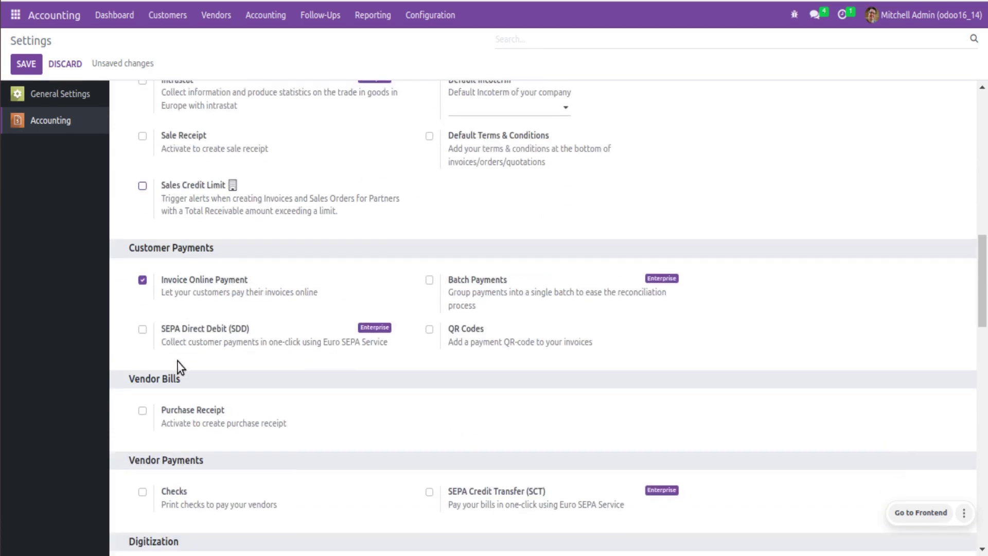
{"action": "scroll", "coordinate": [178, 362], "scroll_direction": "down", "scroll_amount": 7}
{"action": "scroll", "coordinate": [181, 367], "scroll_direction": "down", "scroll_amount": 11}
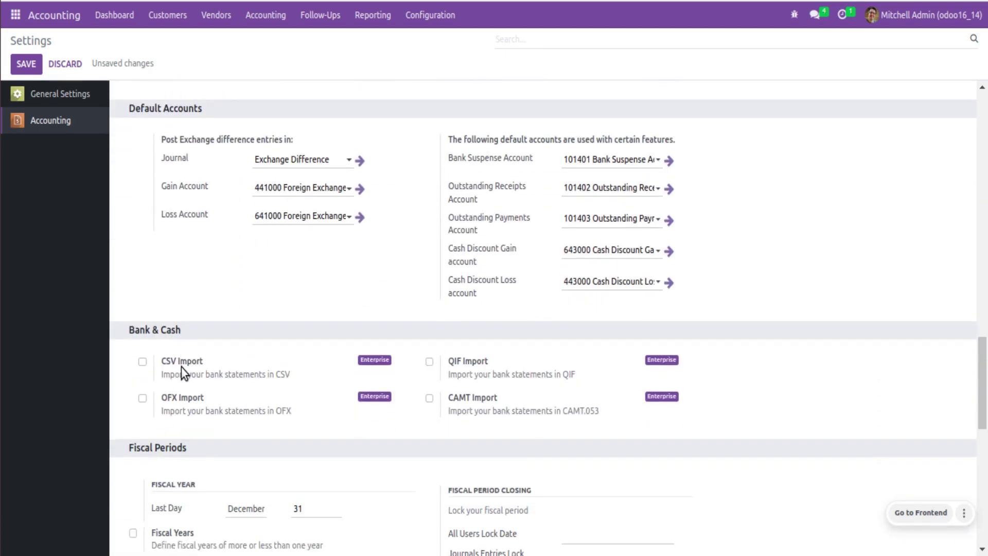
{"action": "scroll", "coordinate": [178, 373], "scroll_direction": "down", "scroll_amount": 2}
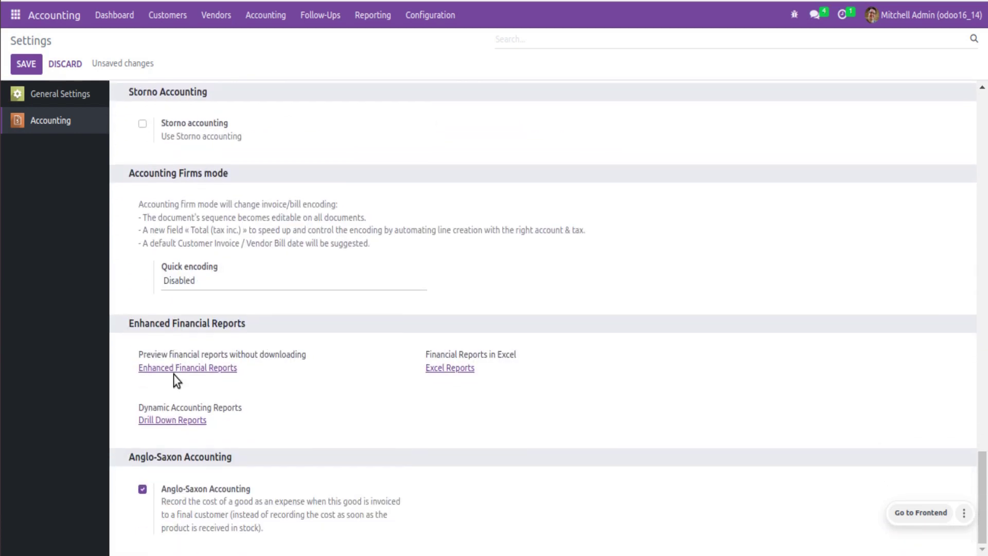
{"action": "scroll", "coordinate": [181, 342], "scroll_direction": "up", "scroll_amount": 5}
{"action": "scroll", "coordinate": [178, 293], "scroll_direction": "up", "scroll_amount": 3}
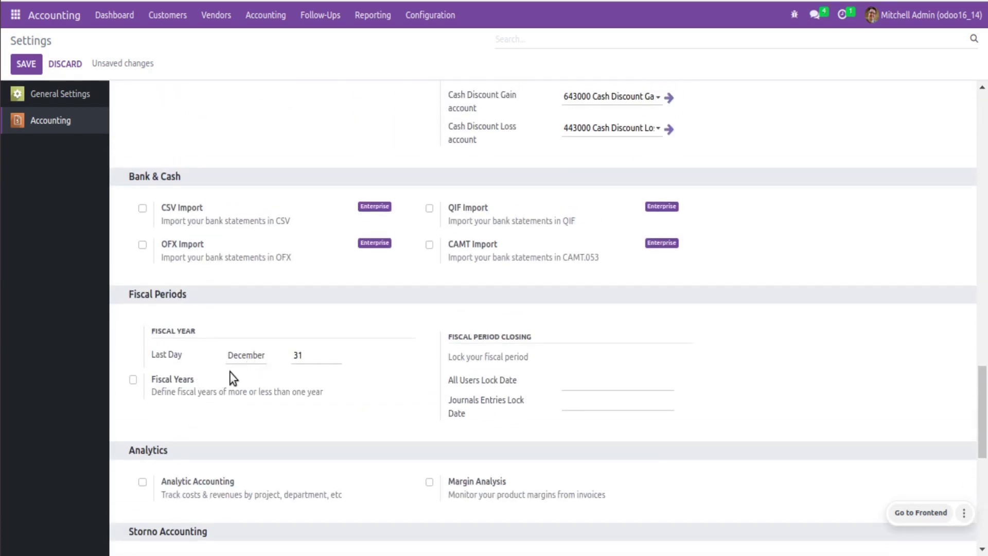
{"action": "scroll", "coordinate": [233, 353], "scroll_direction": "down", "scroll_amount": 8}
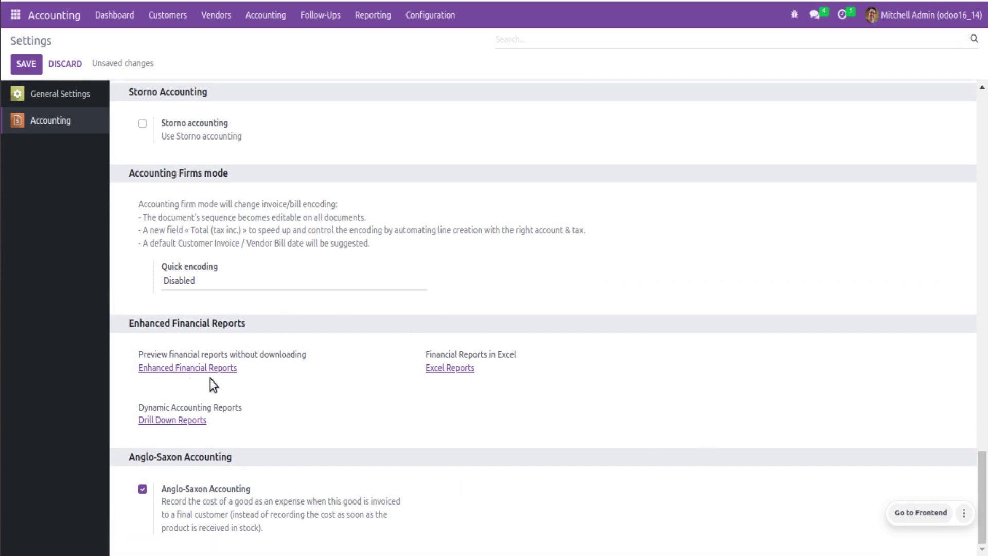
{"action": "mouse_move", "coordinate": [984, 498]}
{"action": "left_mouse_down"}
{"action": "mouse_move", "coordinate": [984, 483]}
{"action": "mouse_move", "coordinate": [986, 502]}
{"action": "left_mouse_up"}
{"action": "left_click_drag", "start_coordinate": [983, 497], "coordinate": [985, 114]}
{"action": "left_click", "coordinate": [402, 15]}
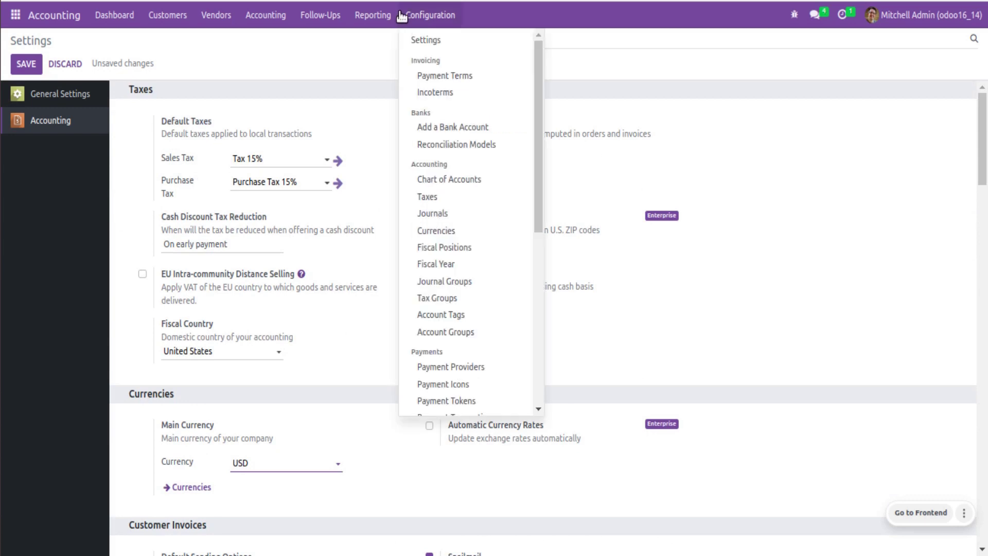
{"action": "mouse_move", "coordinate": [378, 23]}
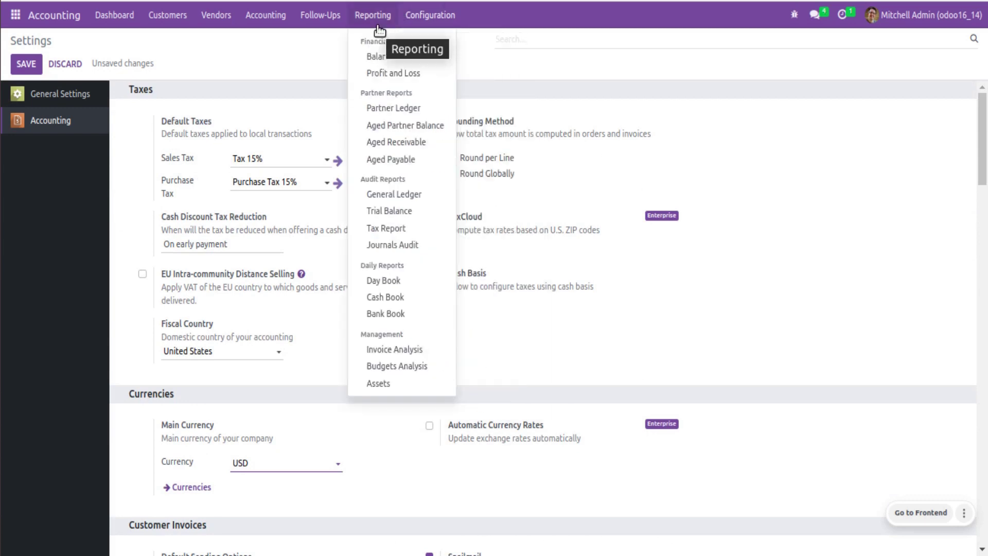
- Open the module information of Odoo 16 Accounting in the Apps list and view its details
{"action": "left_click", "coordinate": [17, 15]}
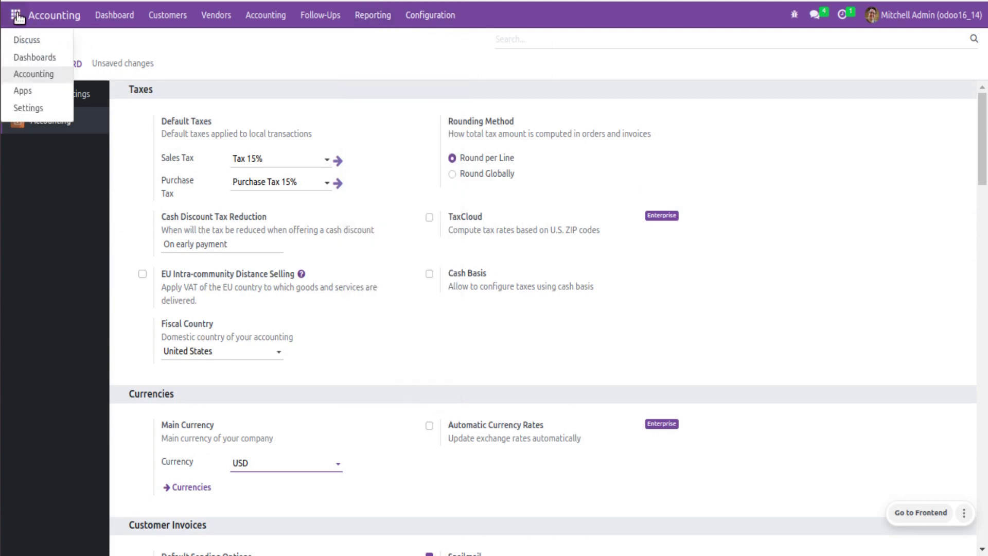
{"action": "left_click", "coordinate": [26, 96]}
{"action": "left_click", "coordinate": [326, 97]}
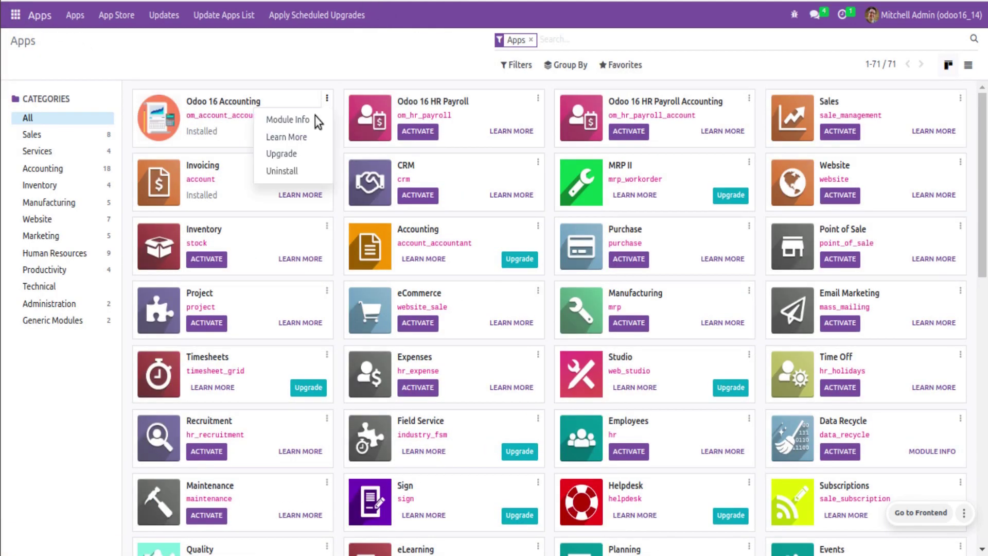
{"action": "left_click", "coordinate": [313, 122]}
{"action": "scroll", "coordinate": [986, 114], "scroll_direction": "down", "scroll_amount": 3}
{"action": "left_click_drag", "start_coordinate": [986, 114], "coordinate": [985, 72]}
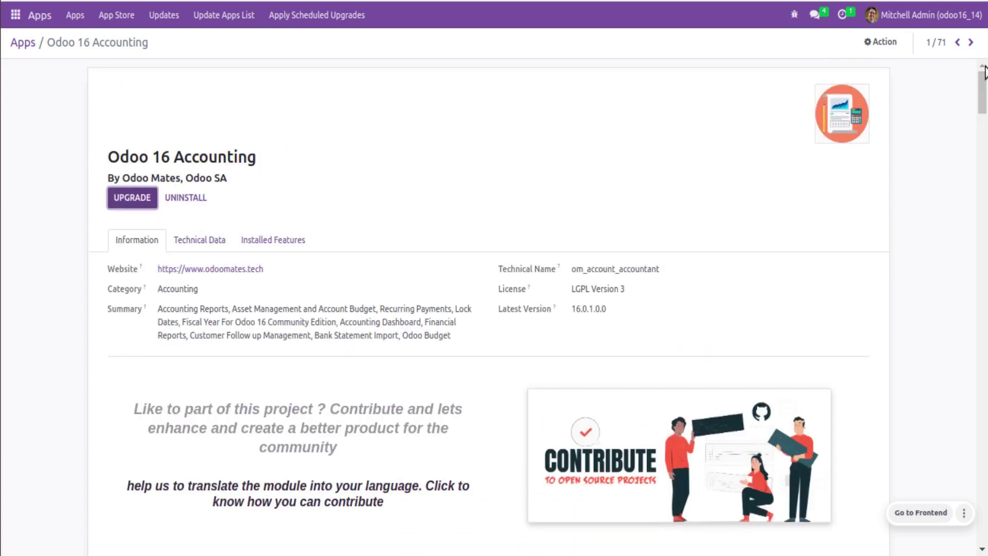